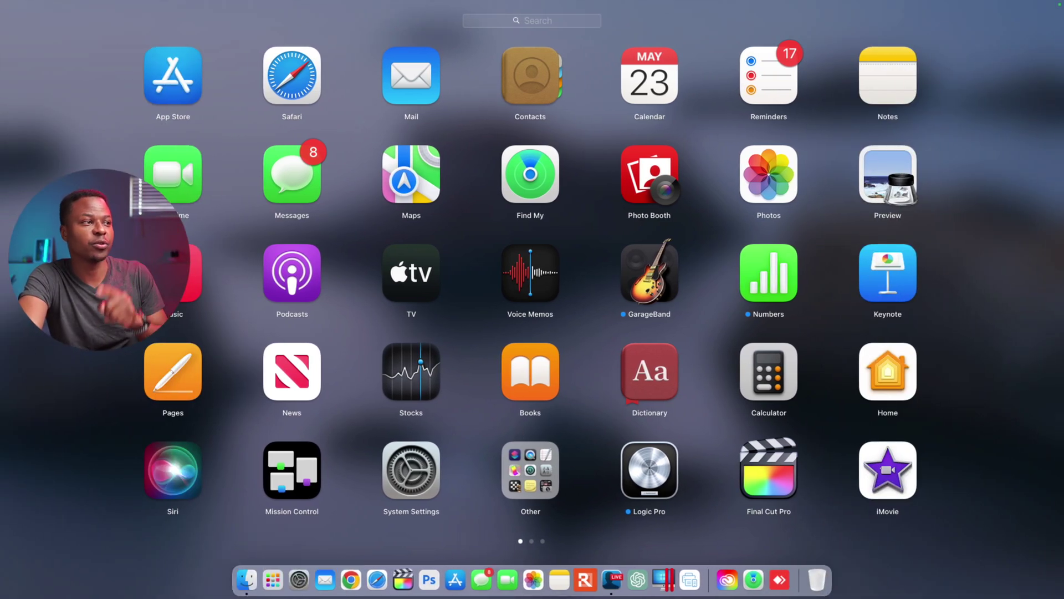
Step: Start Safari and load openai.com in the address bar
click(297, 81)
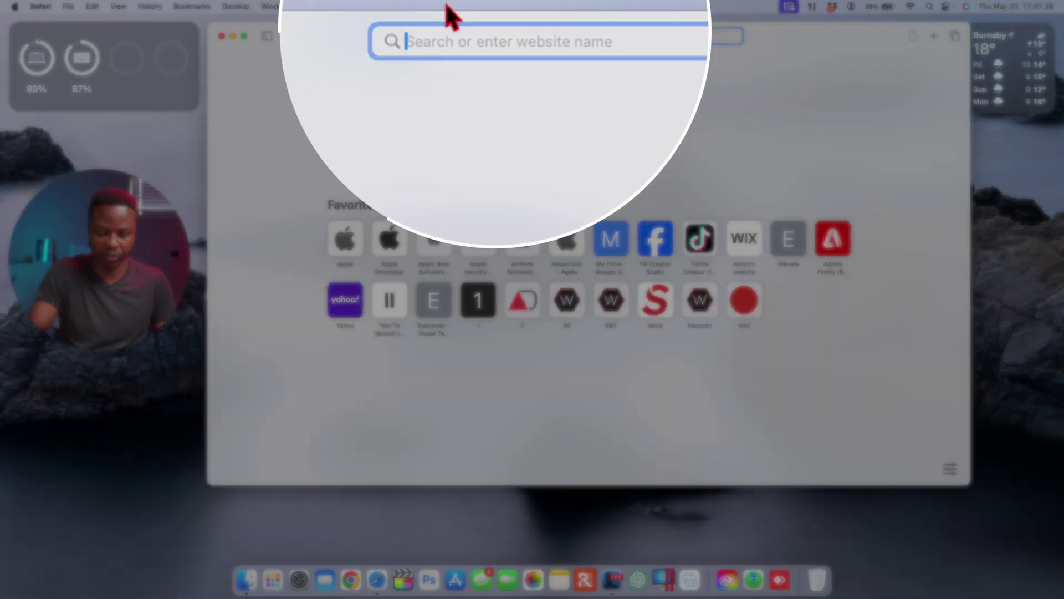
text(opem)
key(BackSpace)
text(n)
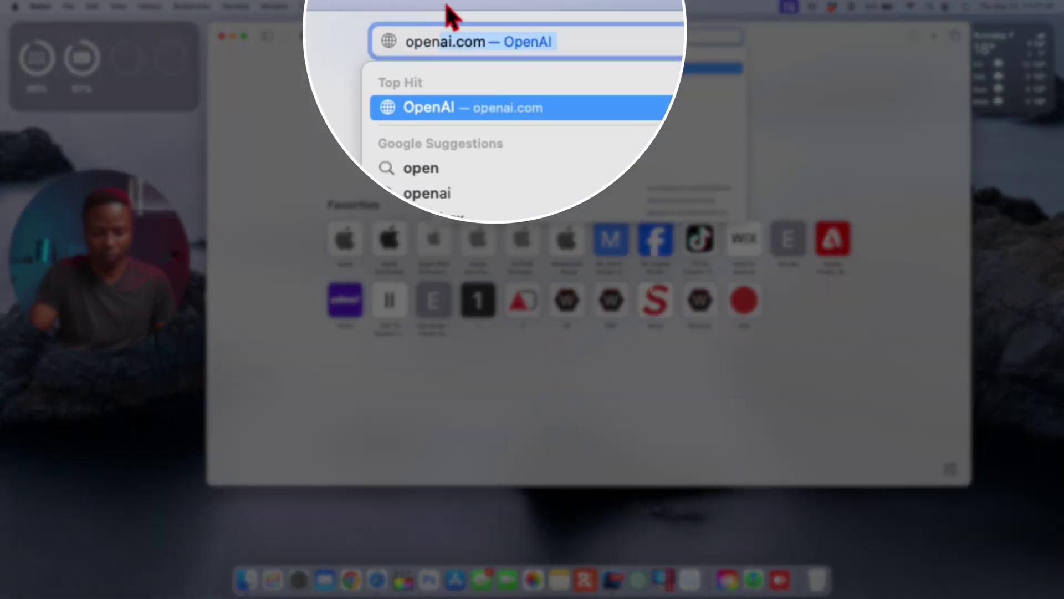
text(ai.com)
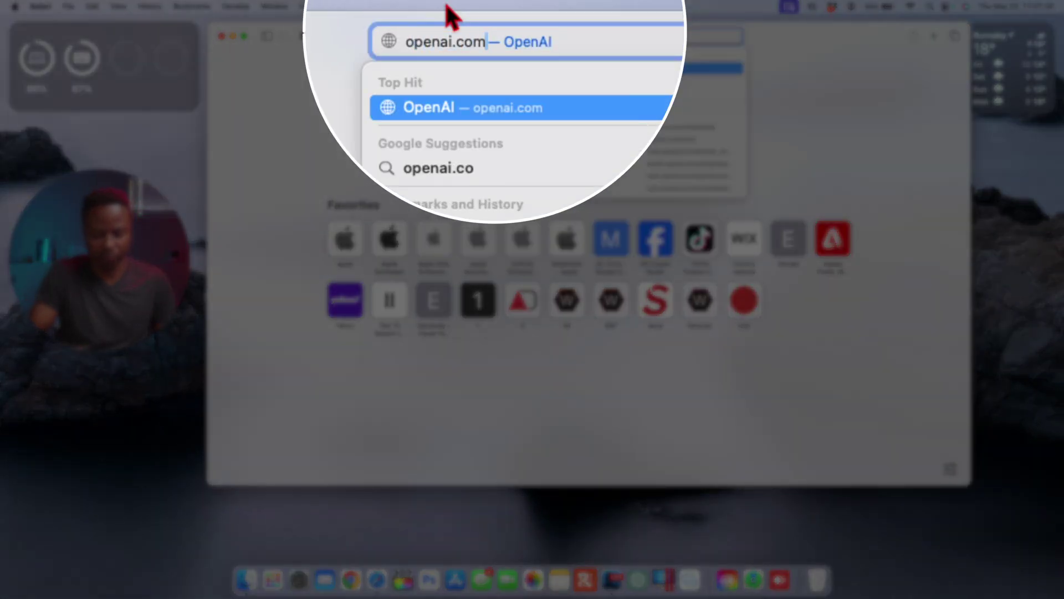
key(Return)
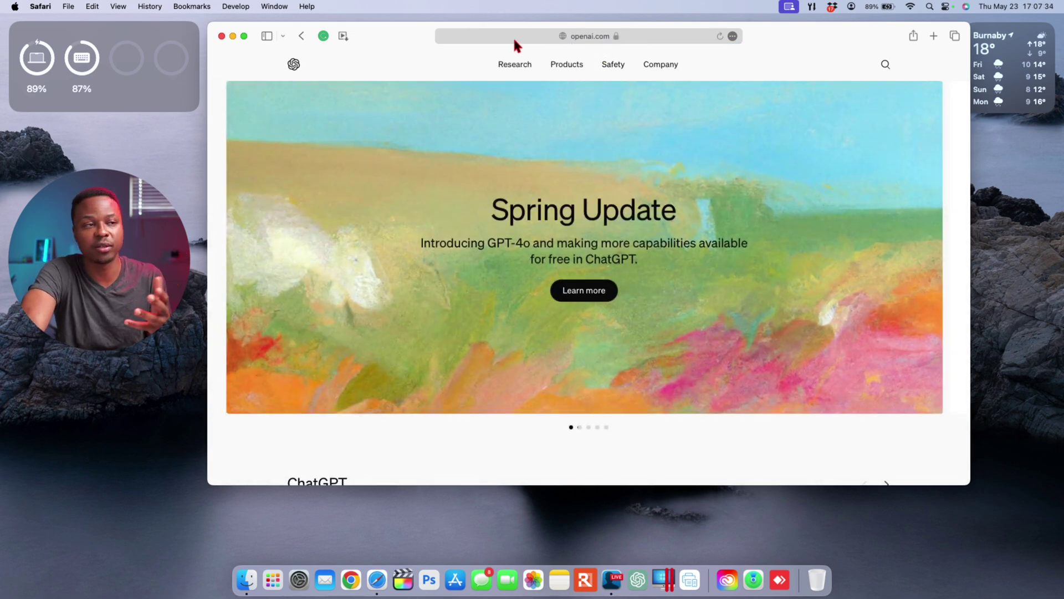
Step: Scroll through the openai.com home page and bring up the Products menu
click(511, 35)
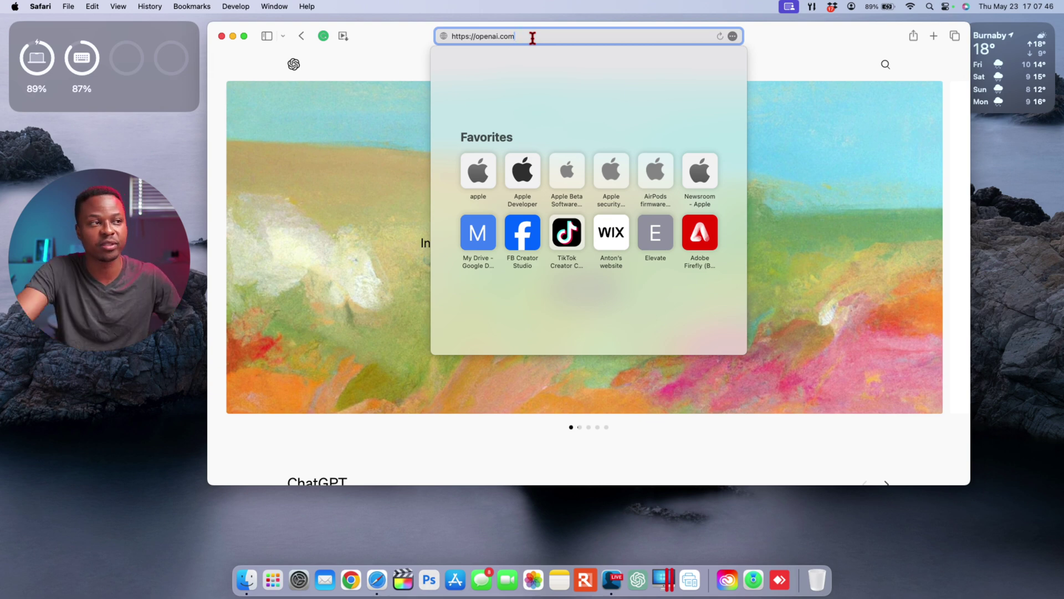
key(Return)
scroll(480, 185, down, 10)
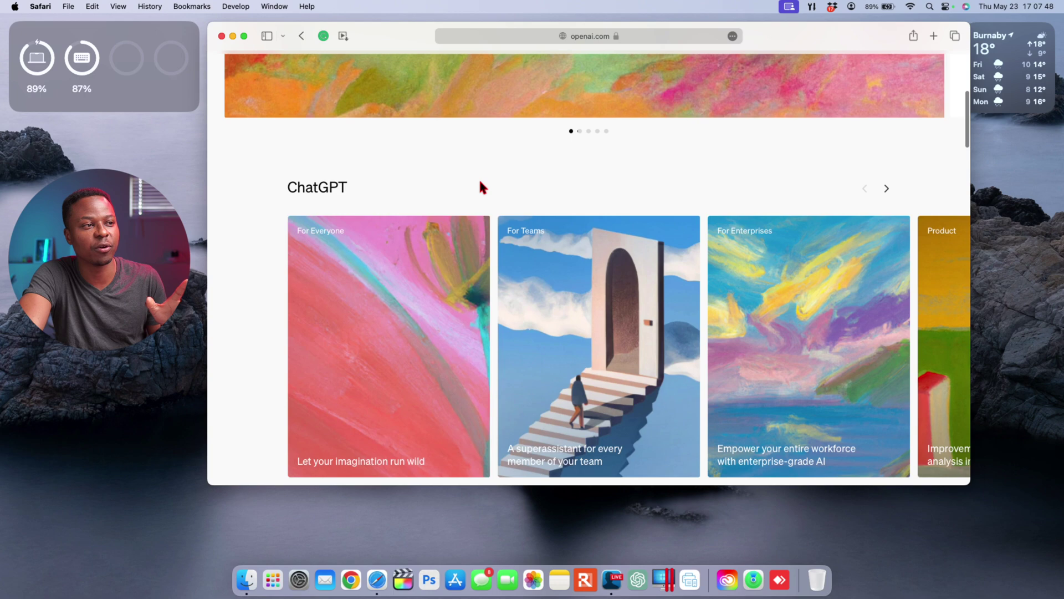
scroll(480, 185, down, 5)
scroll(480, 185, up, 15)
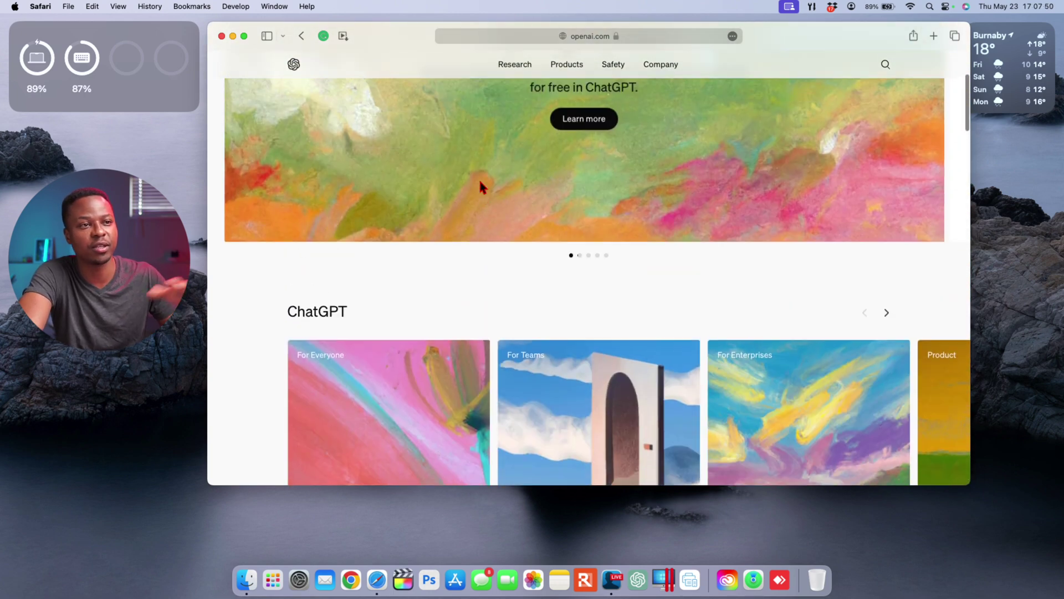
scroll(480, 186, up, 3)
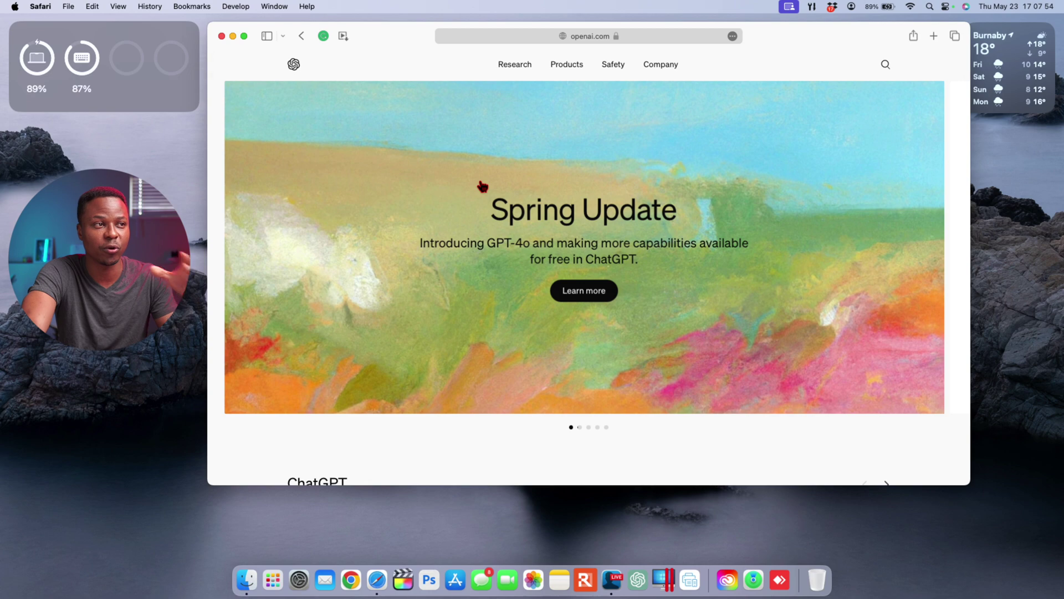
scroll(483, 186, down, 6)
scroll(482, 186, up, 5)
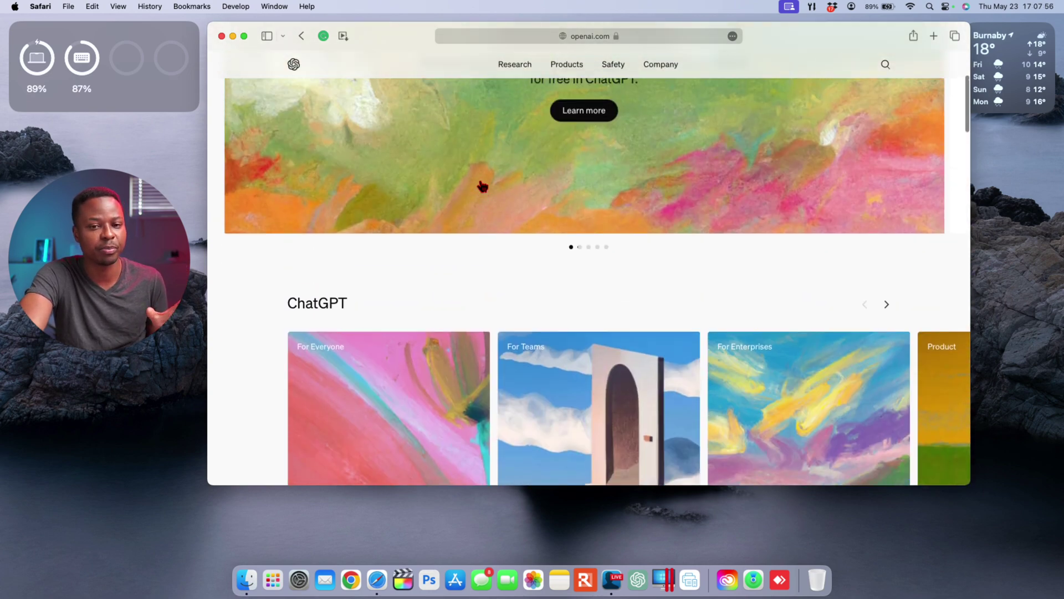
scroll(482, 186, up, 3)
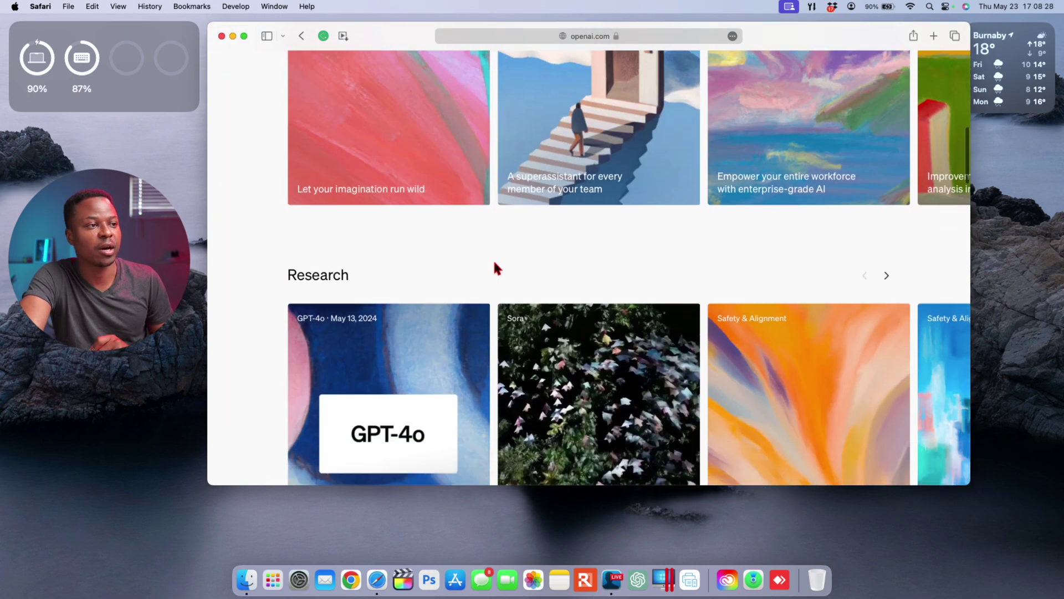
scroll(495, 267, down, 8)
scroll(495, 267, up, 6)
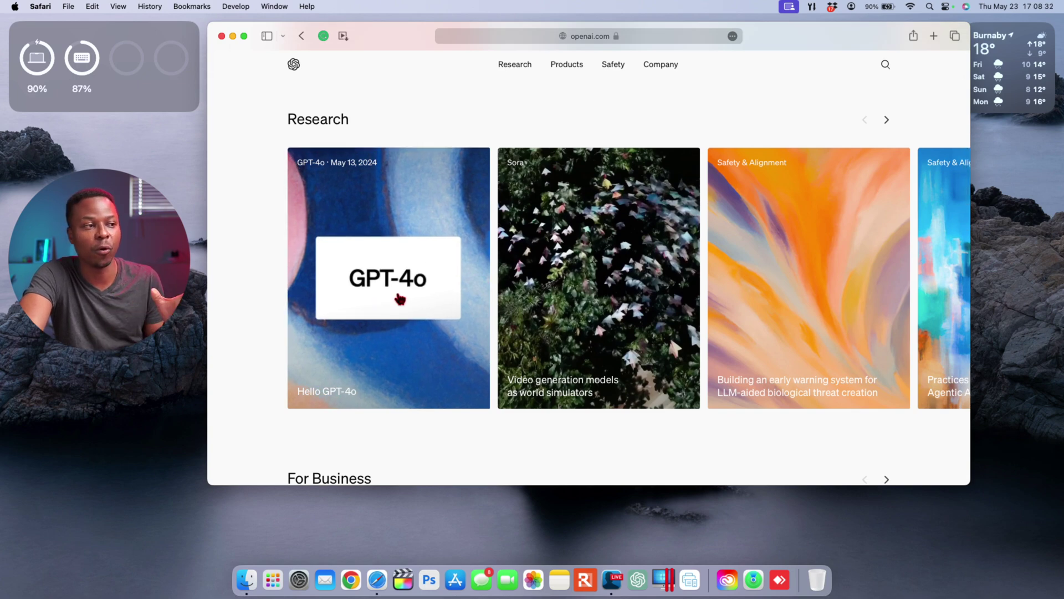
scroll(400, 299, up, 6)
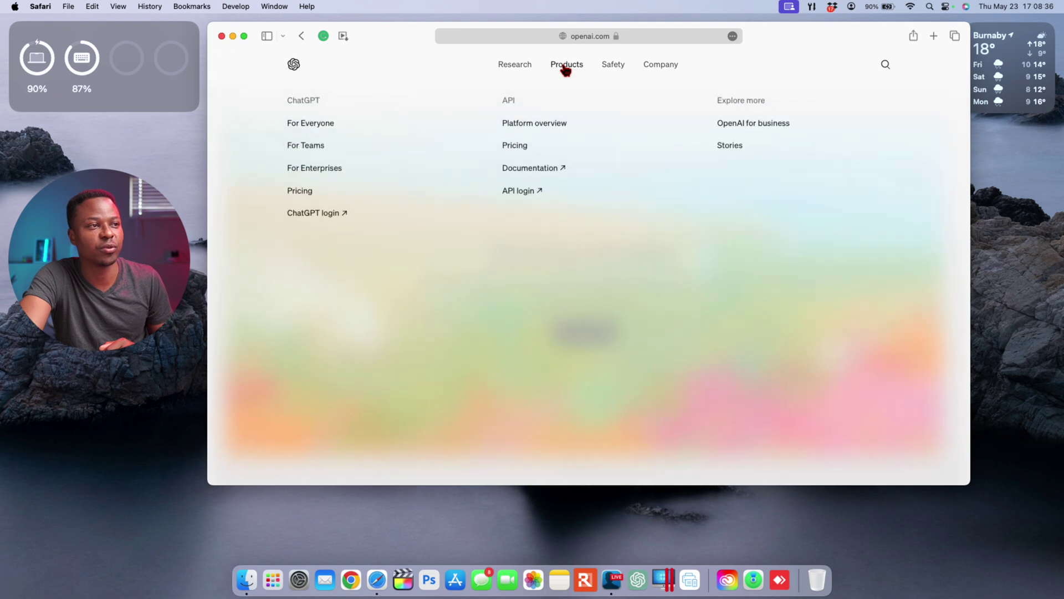
mouse_move(515, 66)
mouse_move(575, 71)
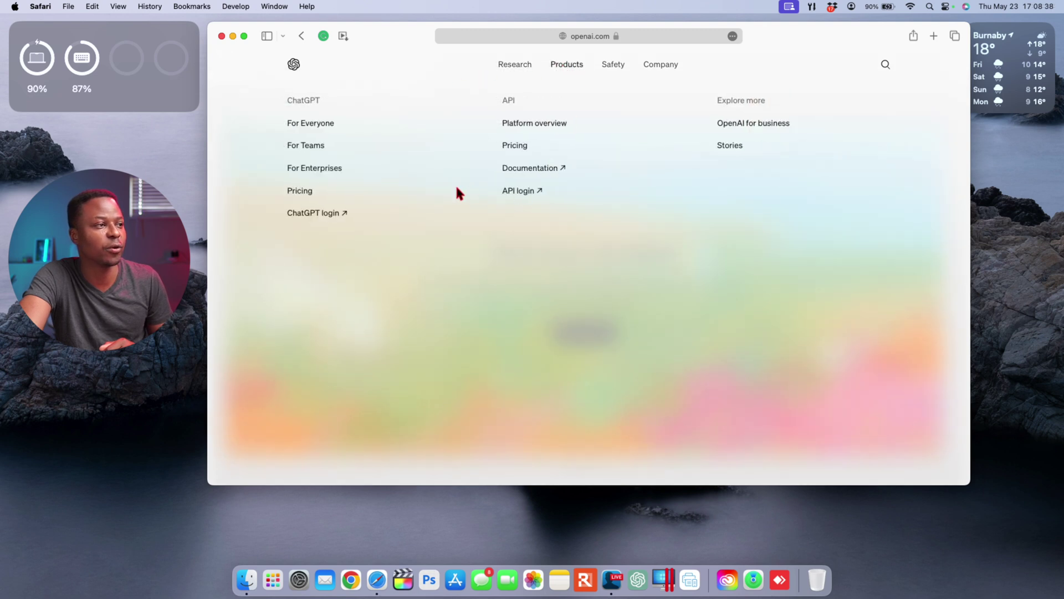
Step: Open ChatGPT login from the Products menu and log in at chatgpt.com
click(322, 216)
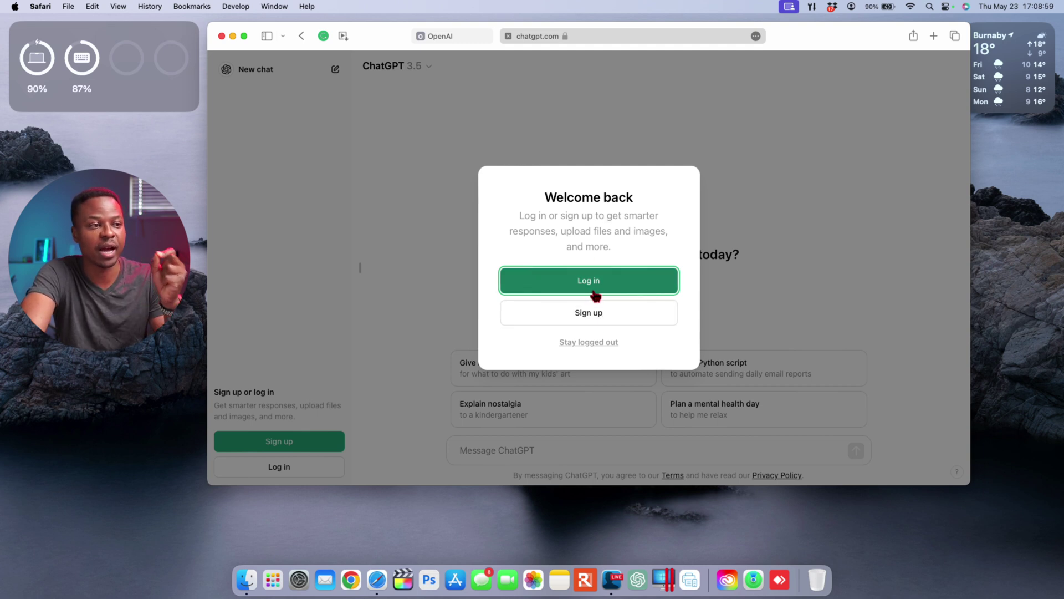
click(591, 290)
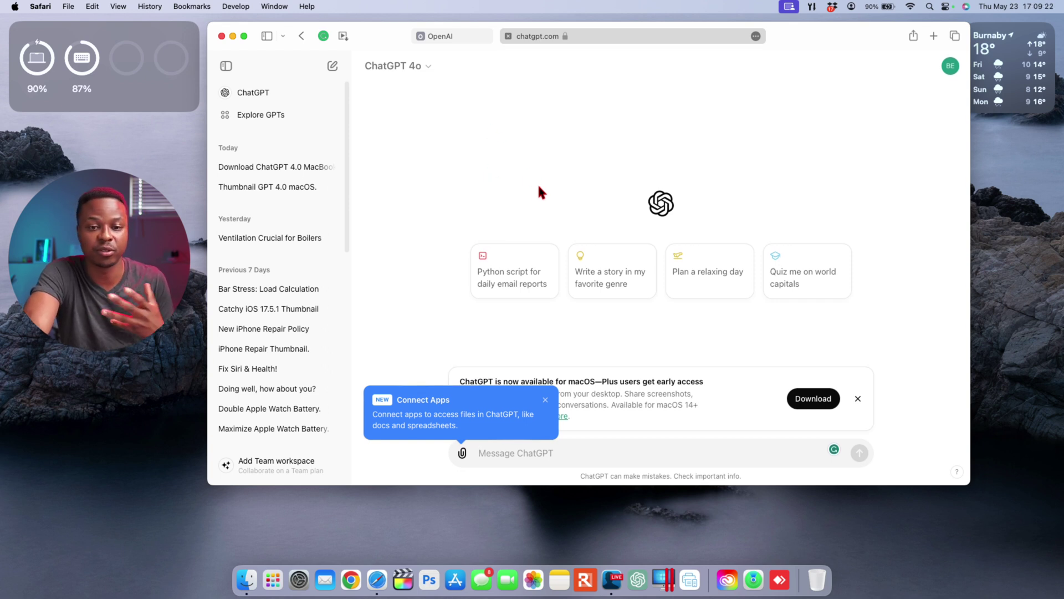
Step: Confirm GPT-4o in the model list, then view the account menu and subscription plans
click(427, 66)
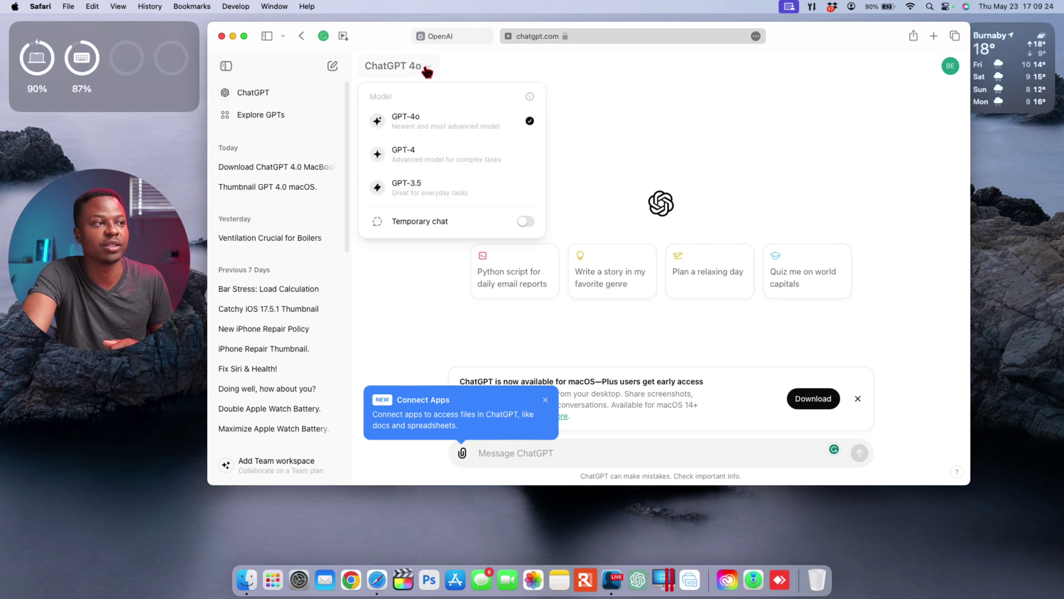
click(427, 68)
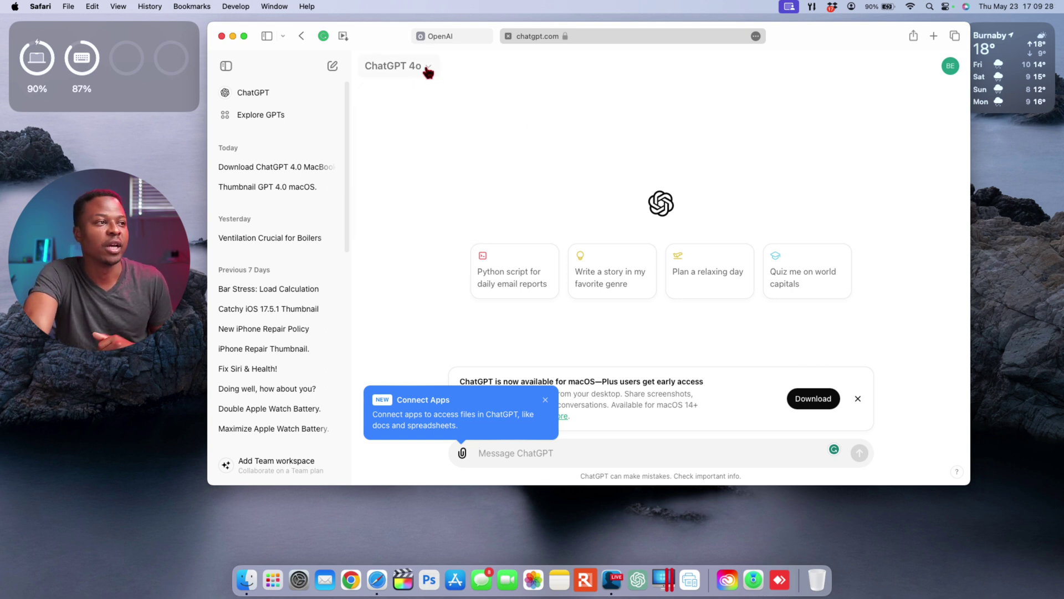
click(428, 69)
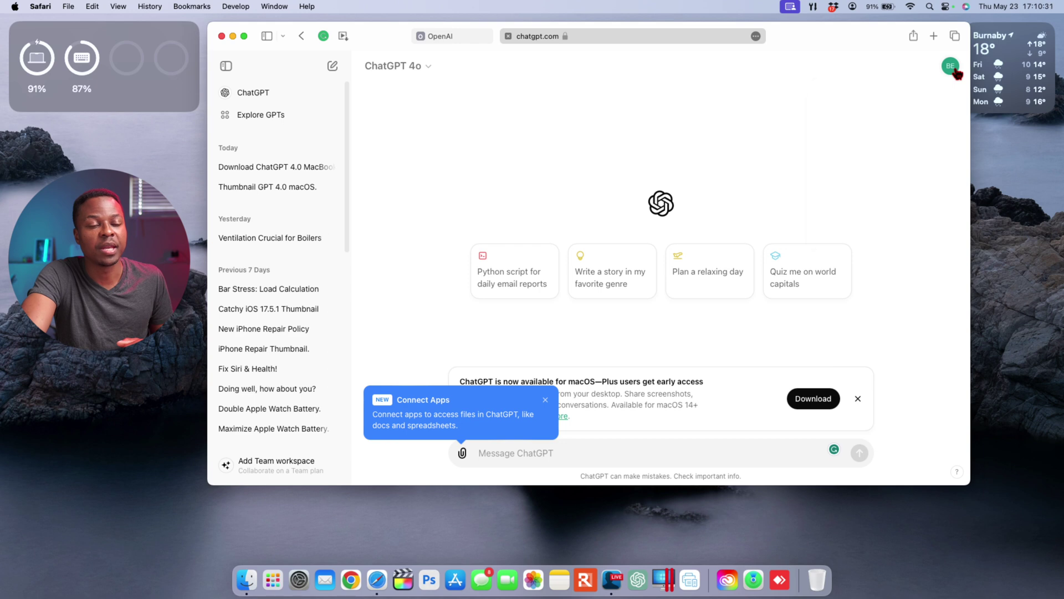
click(950, 65)
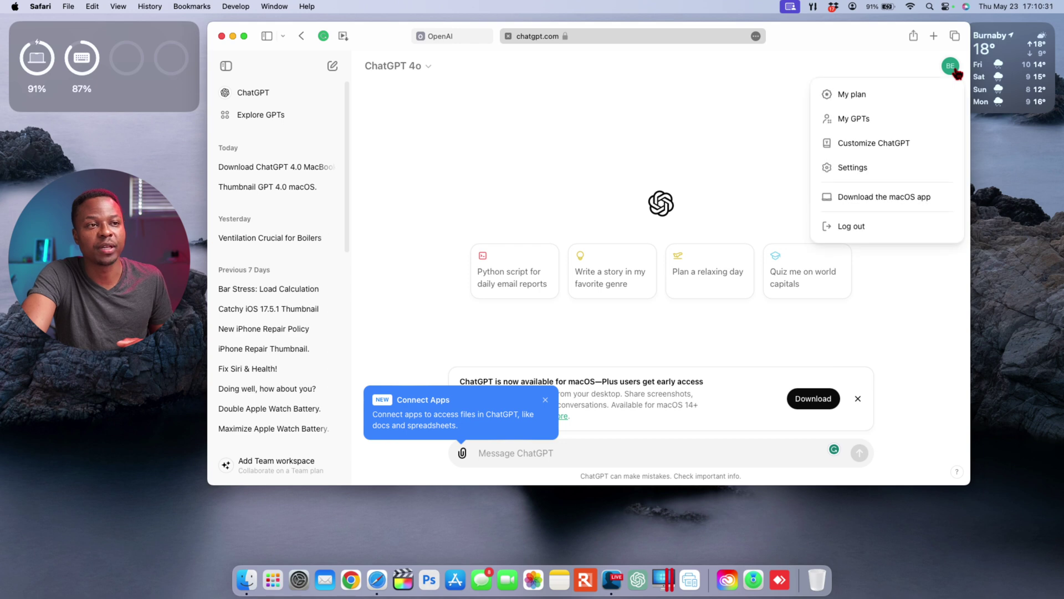
click(852, 98)
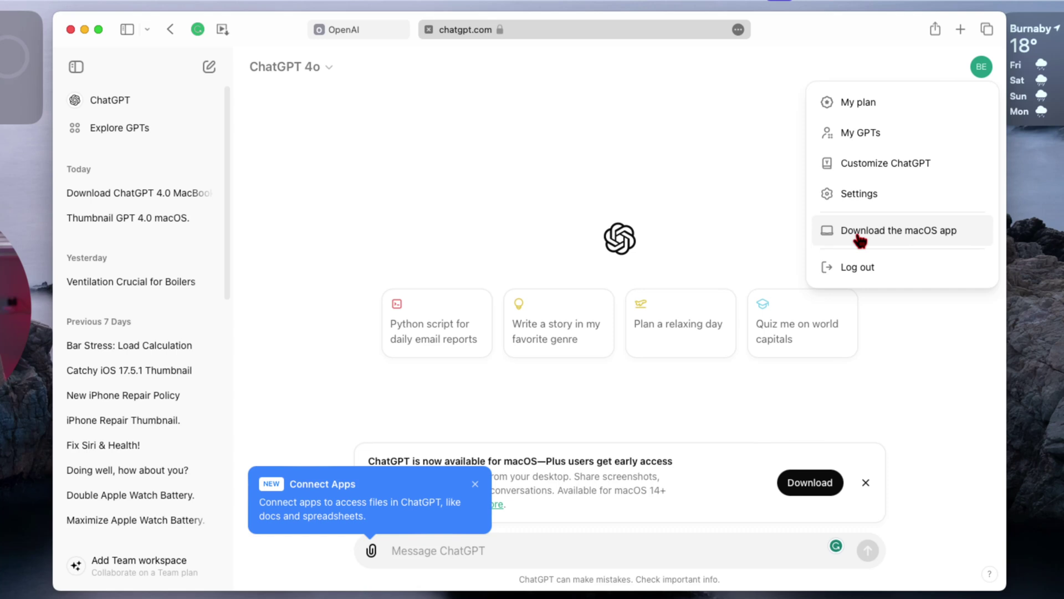
Step: Download ChatGPT_Desktop_public_latest.dmg after allowing downloads from chatgpt.com, and check the downloads list
click(857, 232)
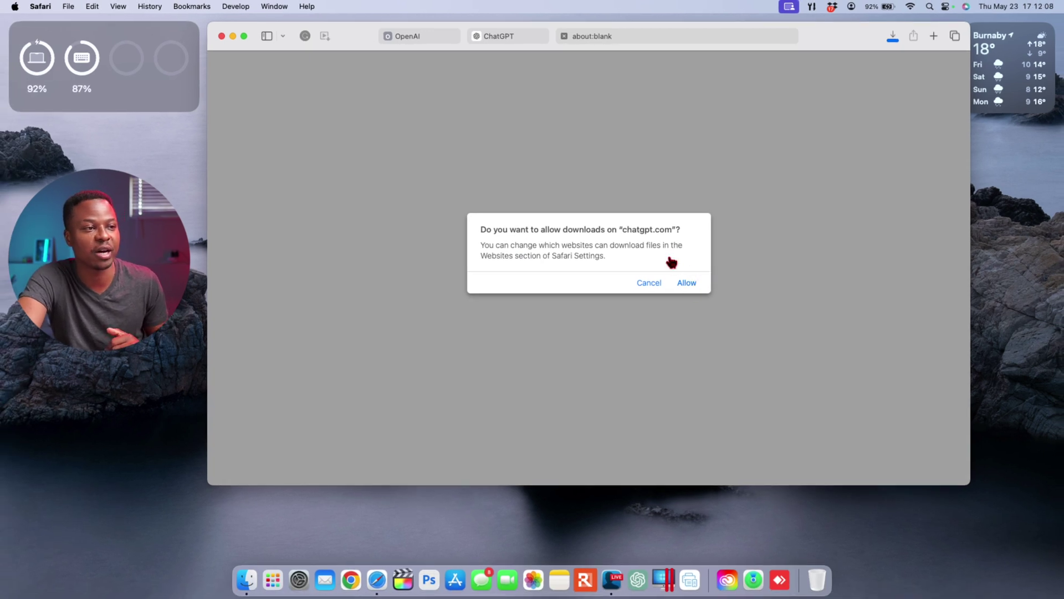
click(687, 284)
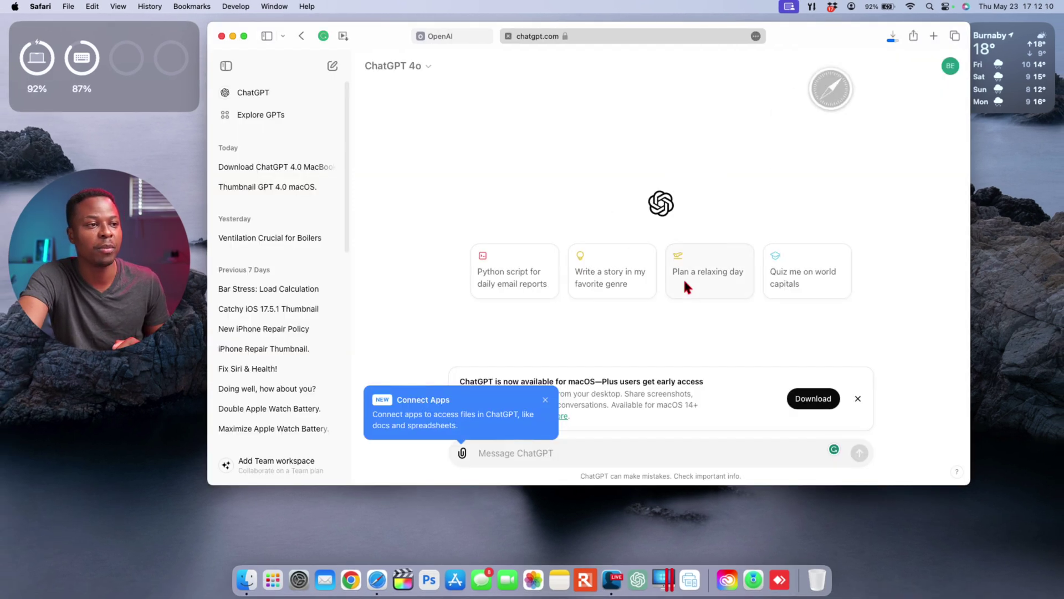
click(892, 36)
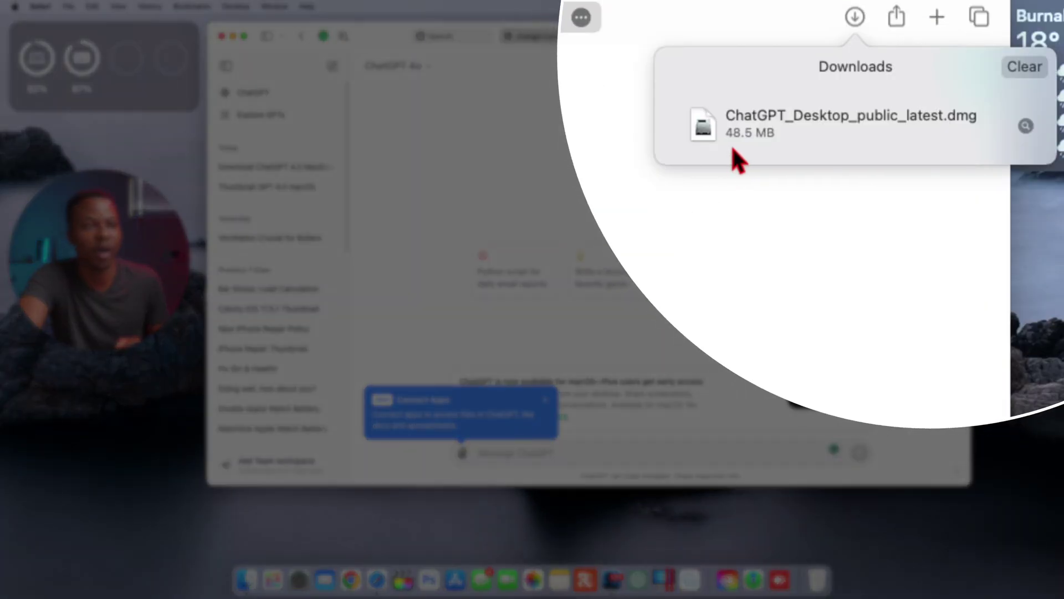
Step: Drag ChatGPT.app from the ChatGPT Installer image into Applications, then close the installer
click(754, 140)
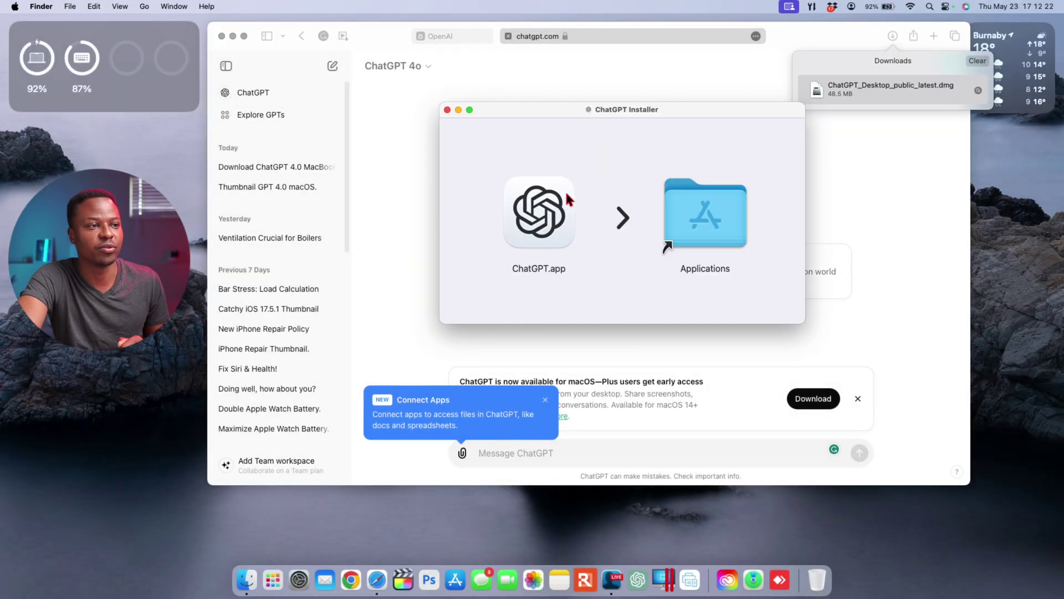
drag(679, 114, 654, 114)
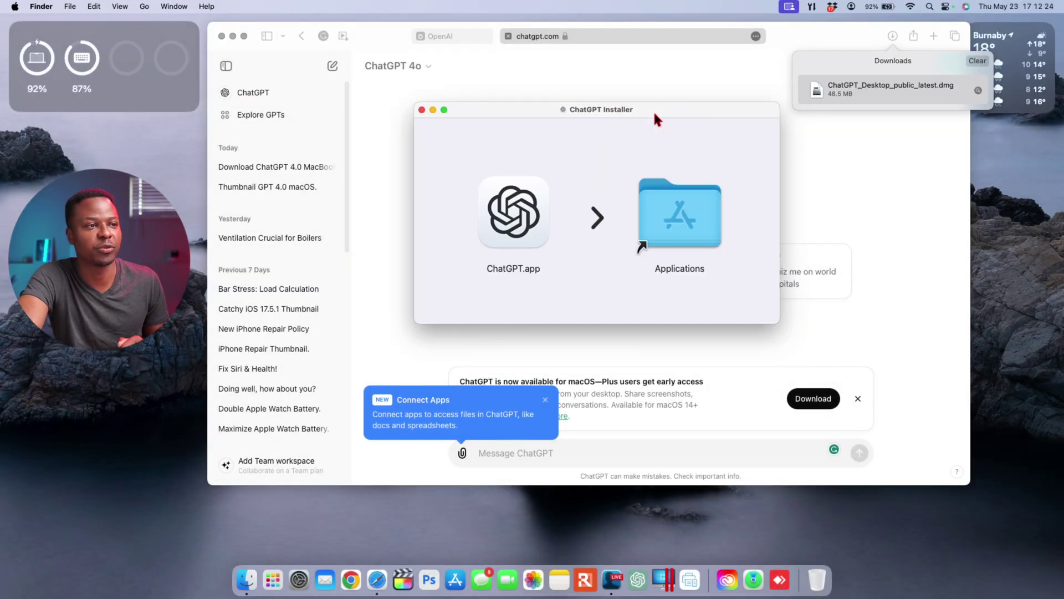
drag(516, 235, 674, 241)
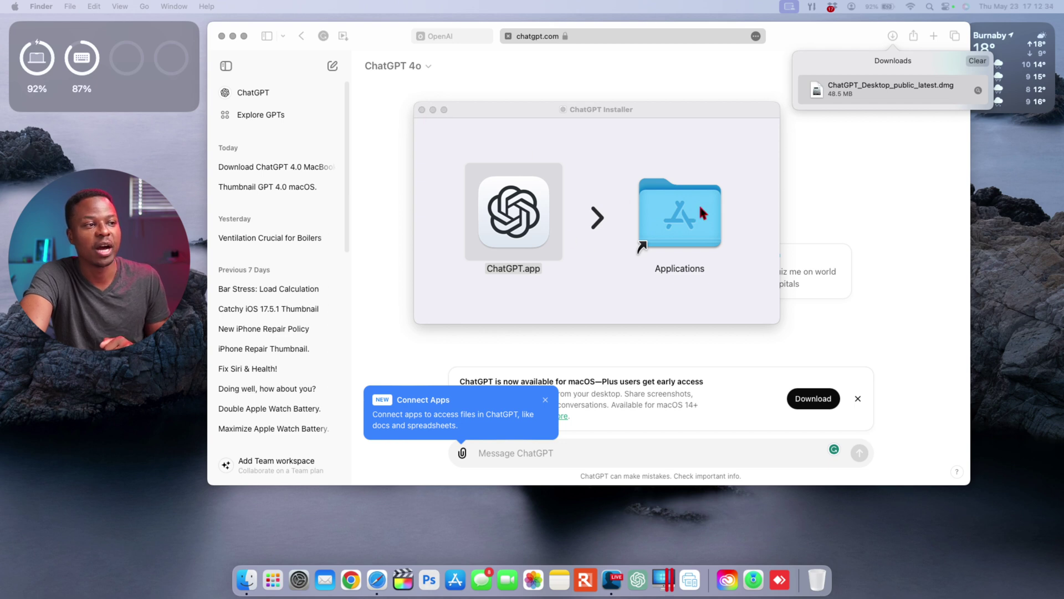
click(423, 110)
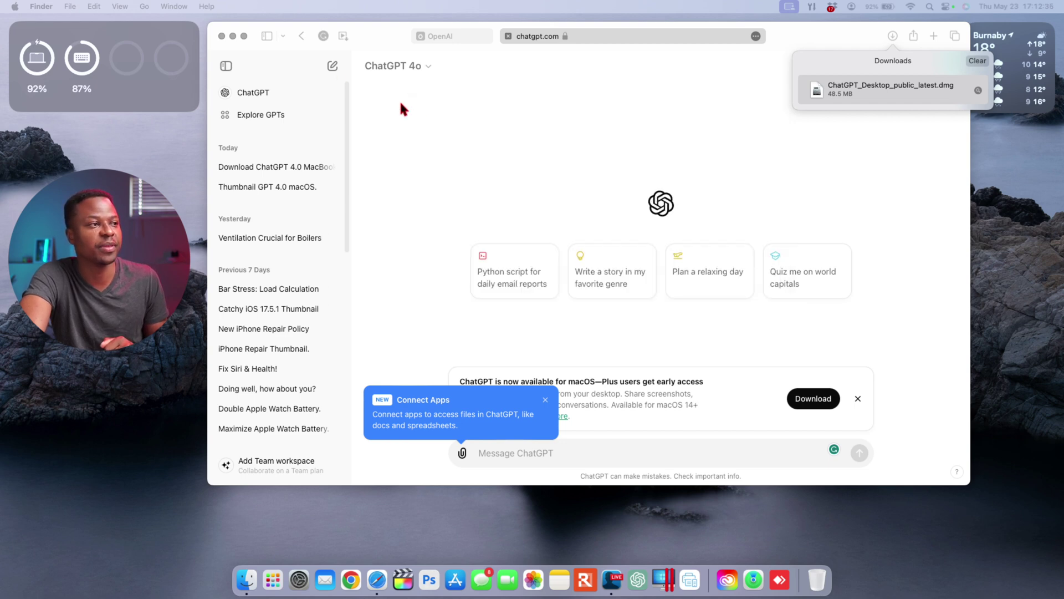
Step: Find ChatGPT on Launchpad's last page, then return to the desktop and open Finder
click(233, 36)
click(273, 580)
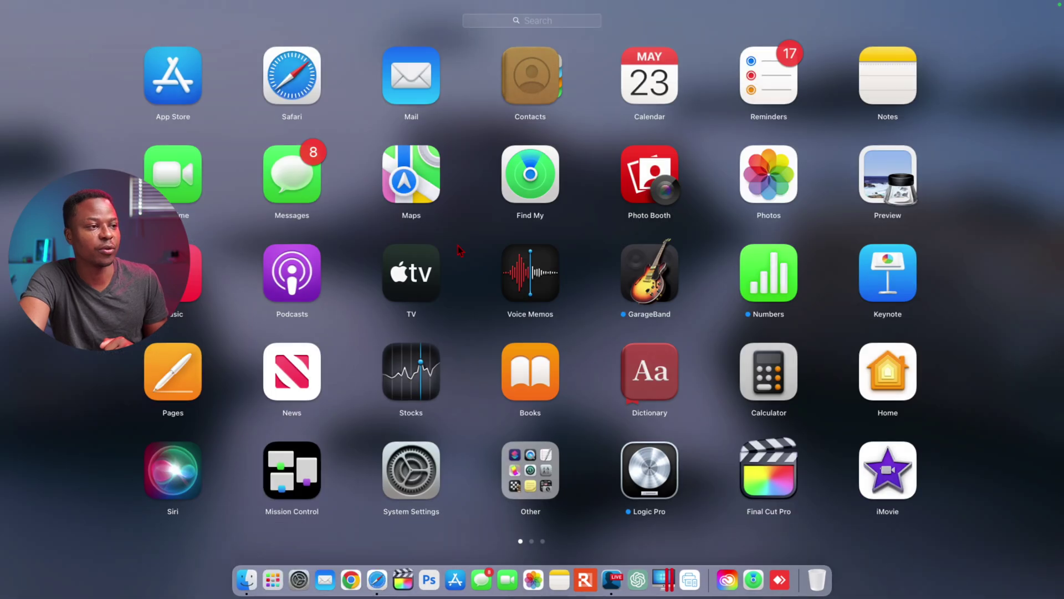
scroll(459, 250, right, 4)
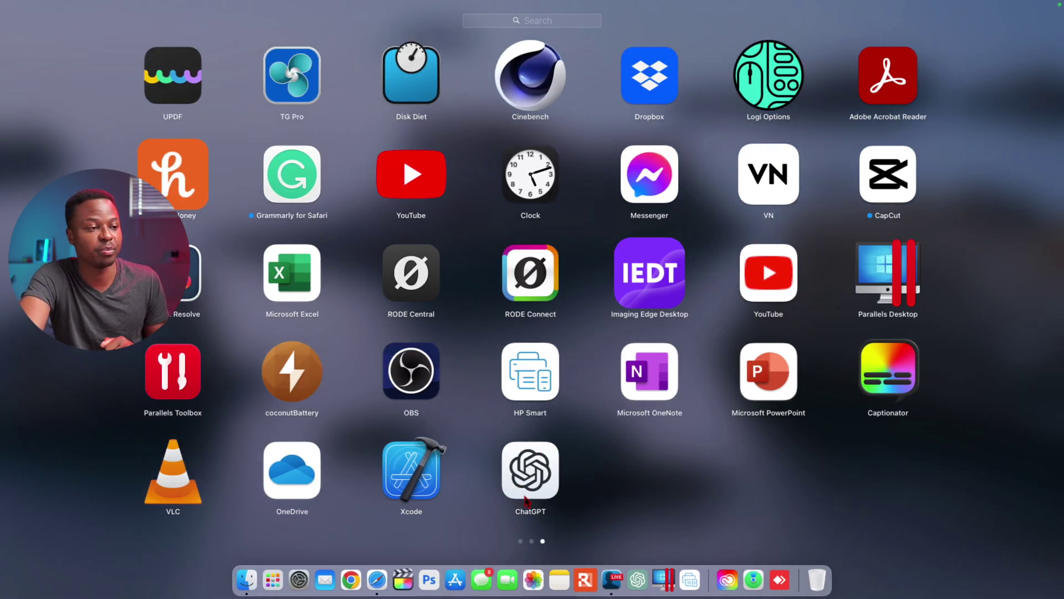
click(273, 580)
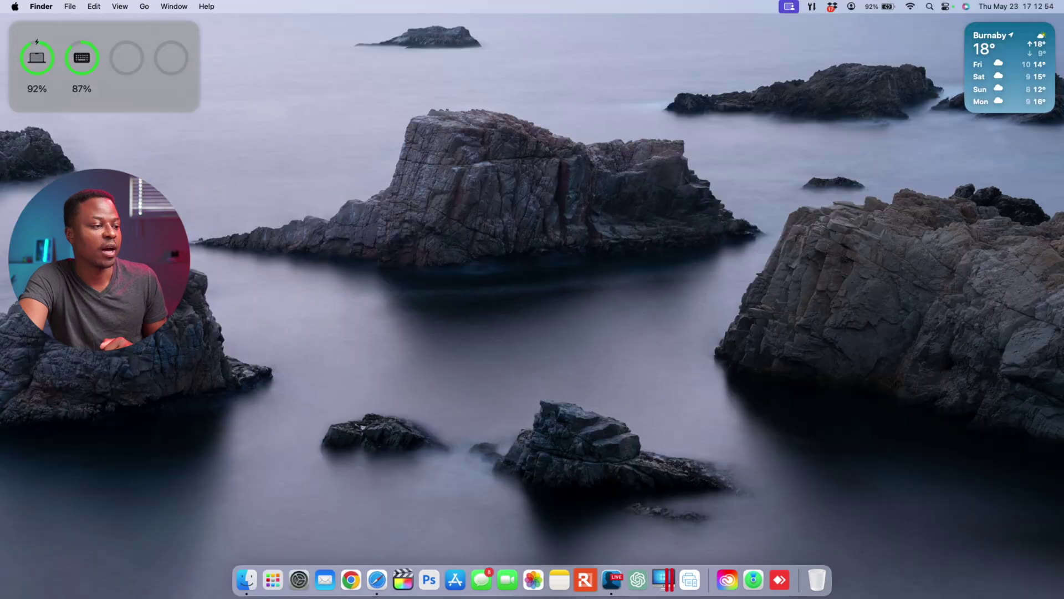
click(244, 582)
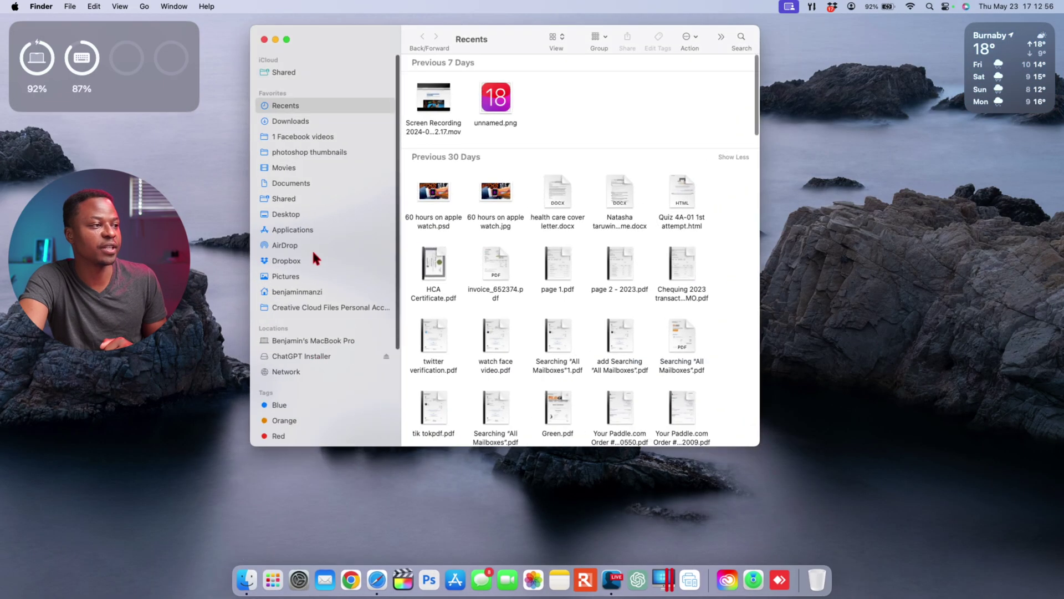
Step: Select ChatGPT.app in Finder's Applications folder and bring up its context menu
click(304, 231)
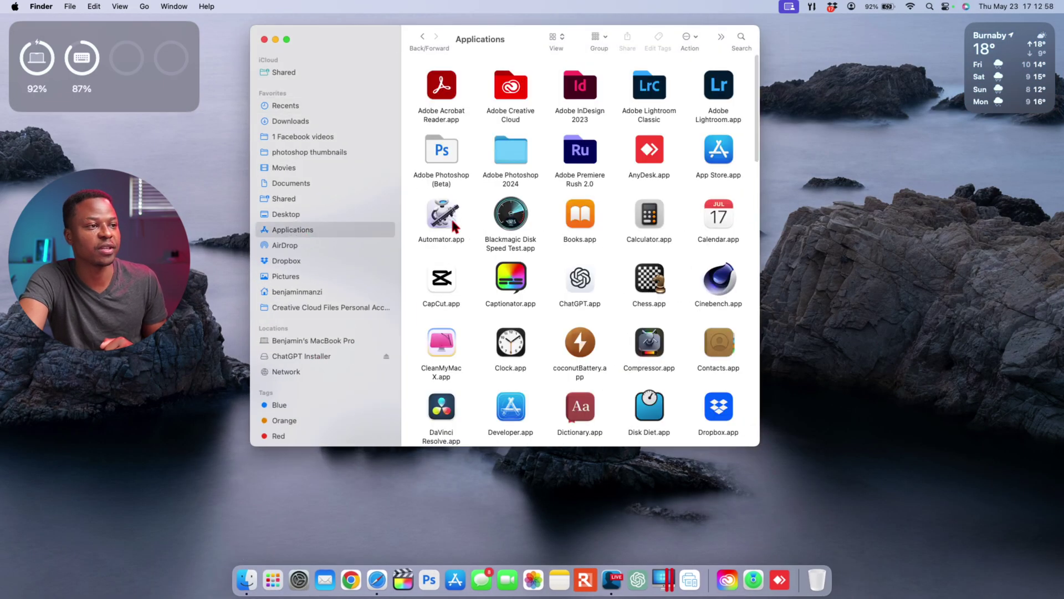
scroll(452, 222, down, 20)
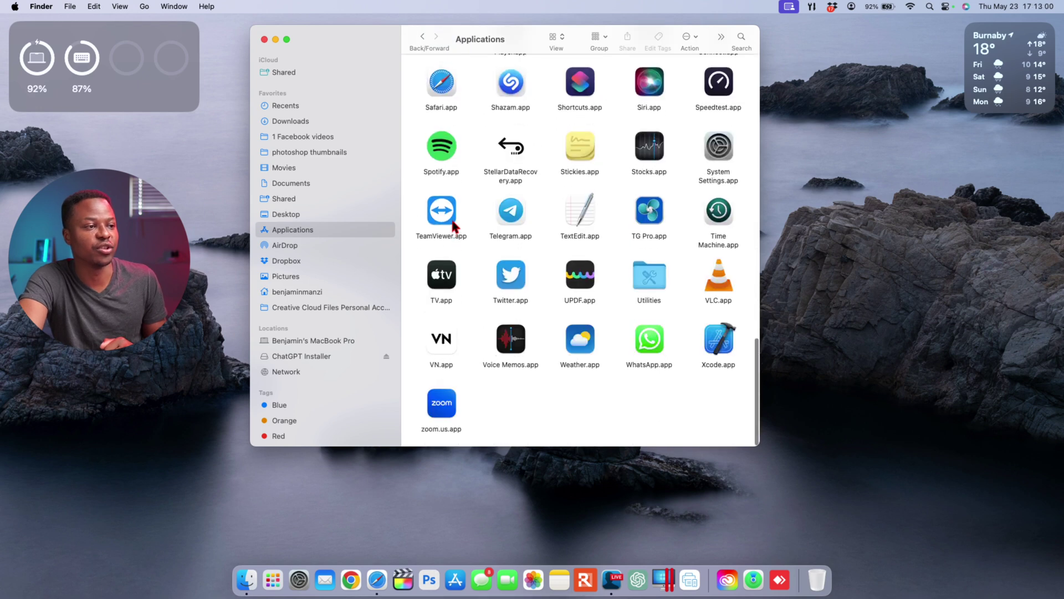
text(calc)
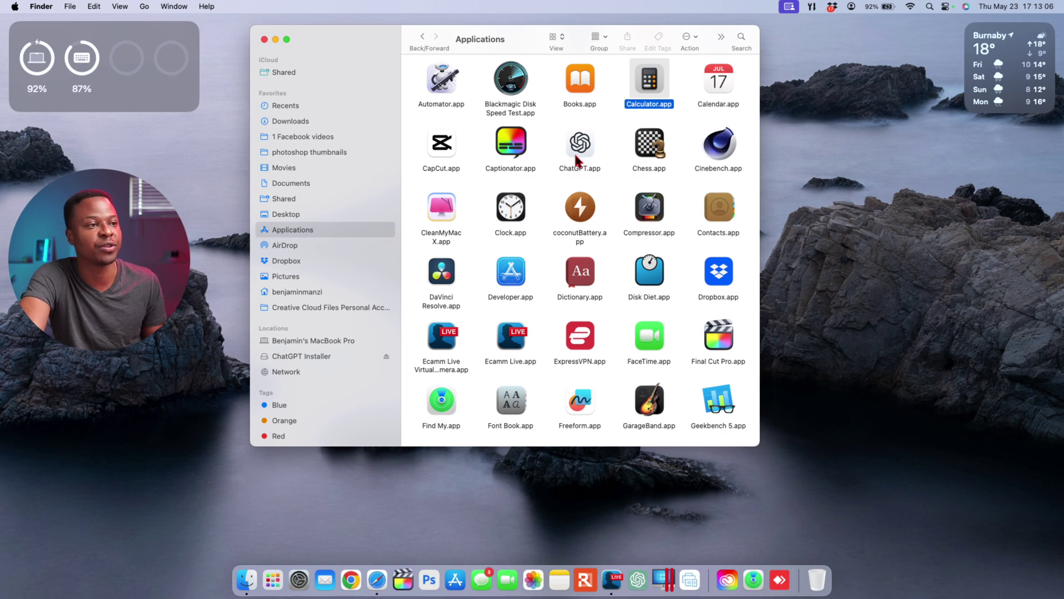
click(578, 156)
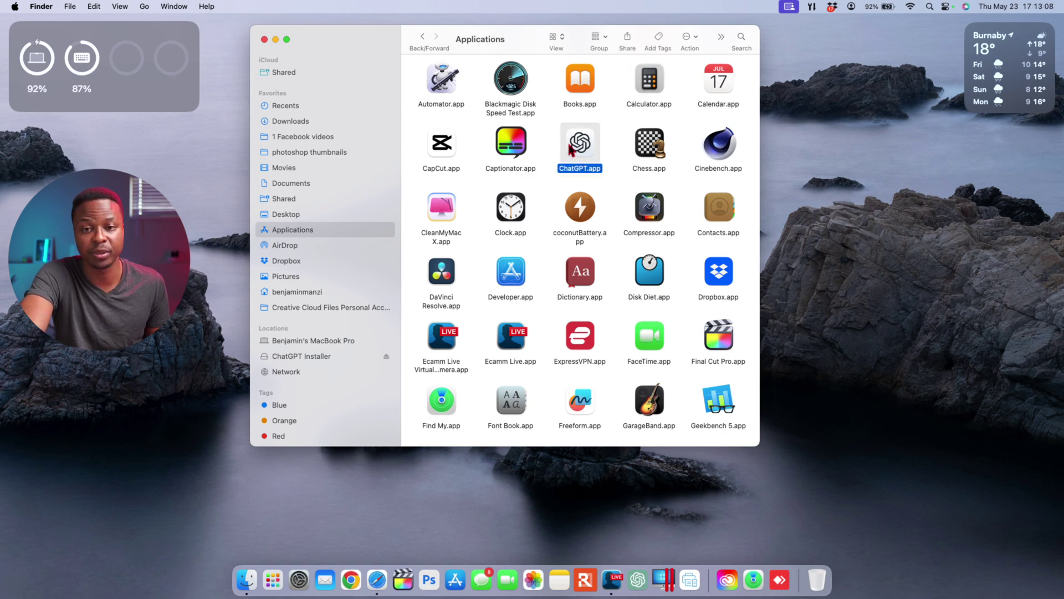
right_click(570, 150)
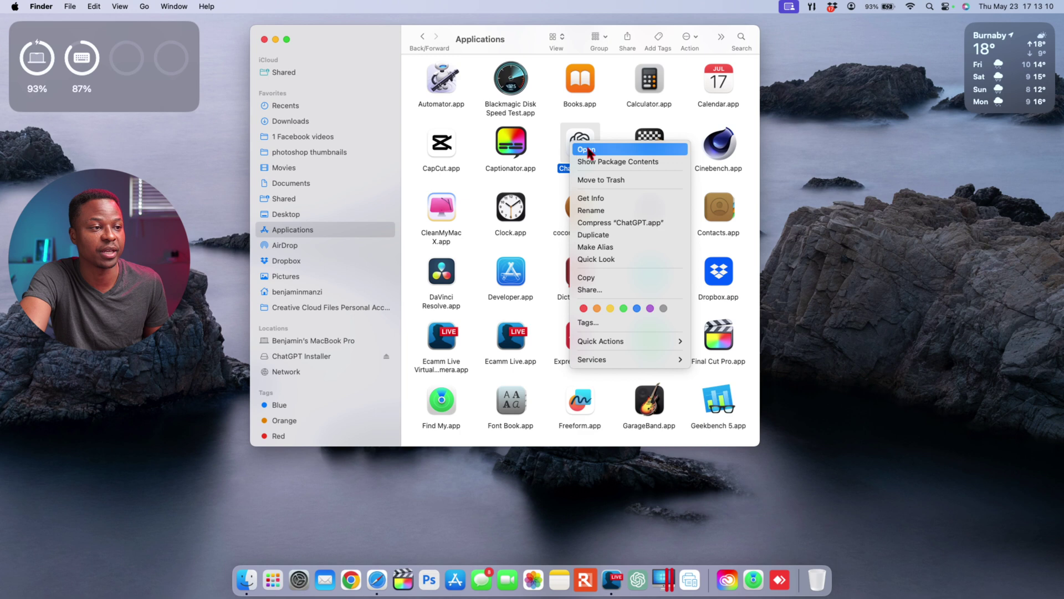
Step: Open Get Info for ChatGPT.app to see its Apple silicon kind and version 1.2024.138
click(613, 197)
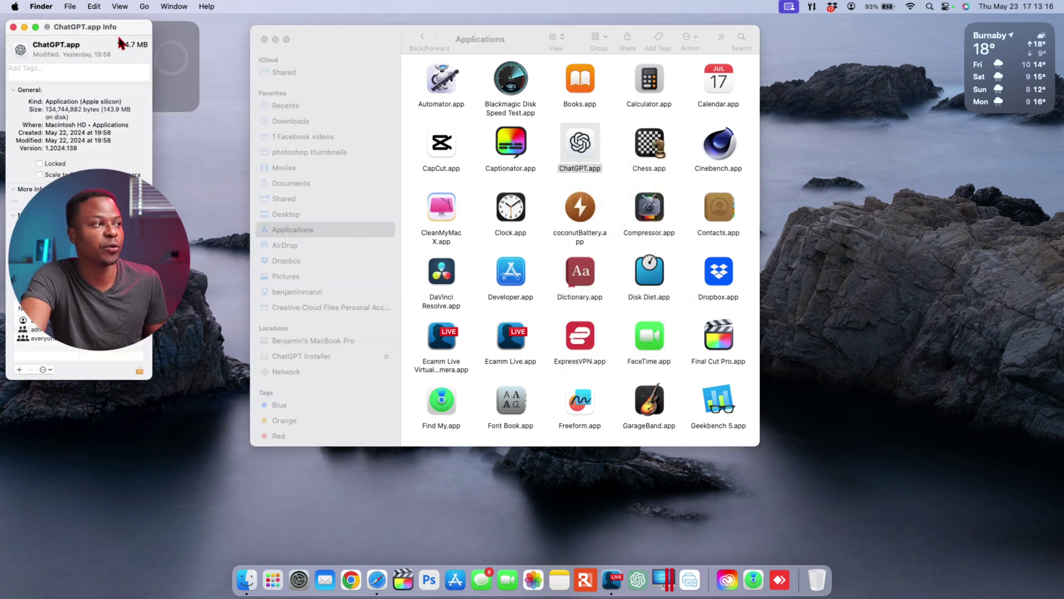
drag(118, 36, 341, 74)
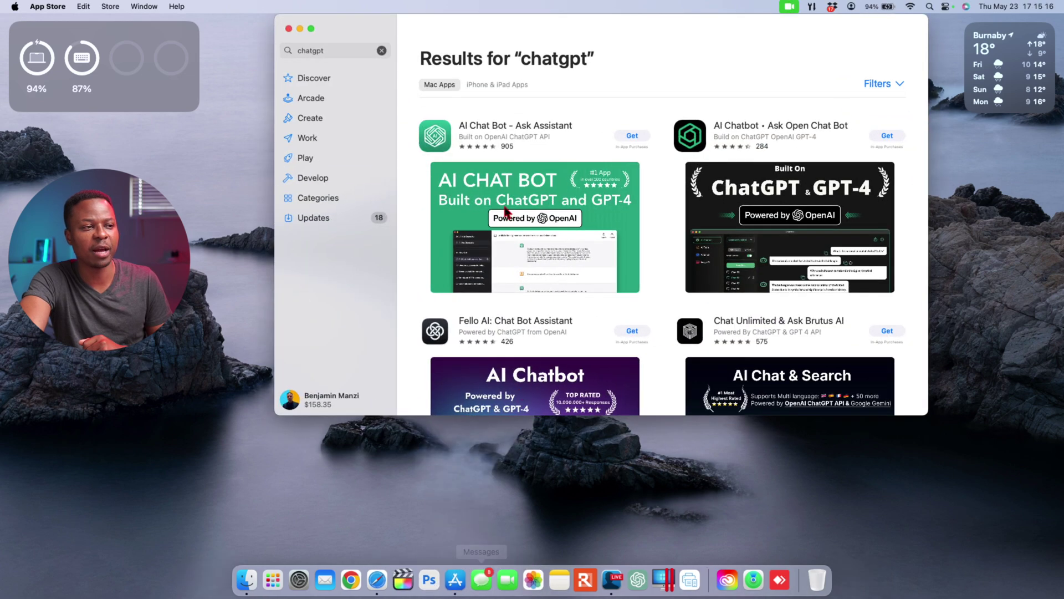
Step: Re-run the 'chatgpt' App Store search, browse the third-party chatbot results, and minimise the window
scroll(503, 203, down, 5)
click(331, 51)
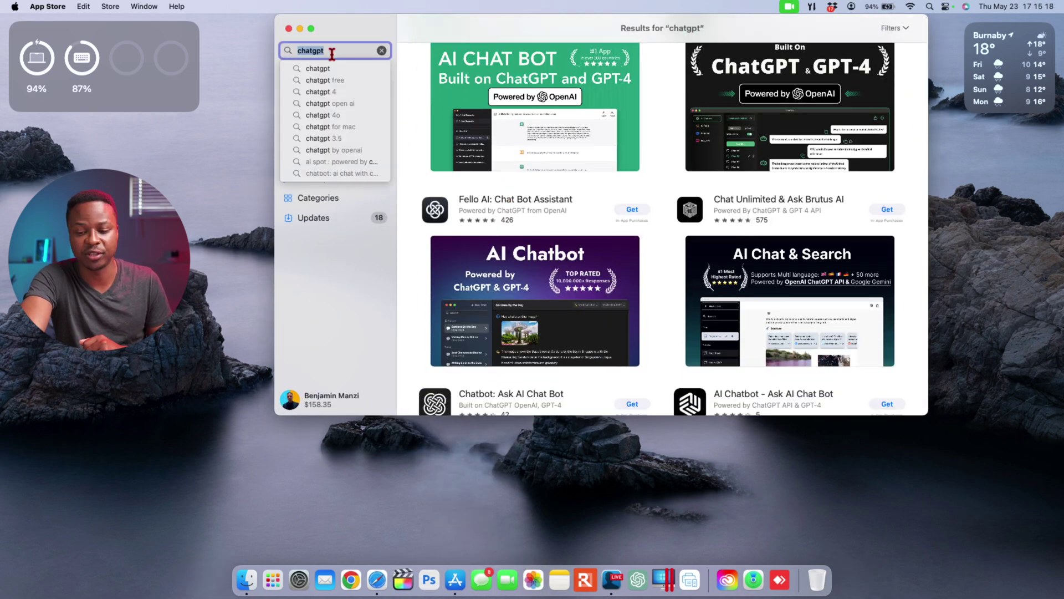
key(Return)
scroll(597, 291, down, 10)
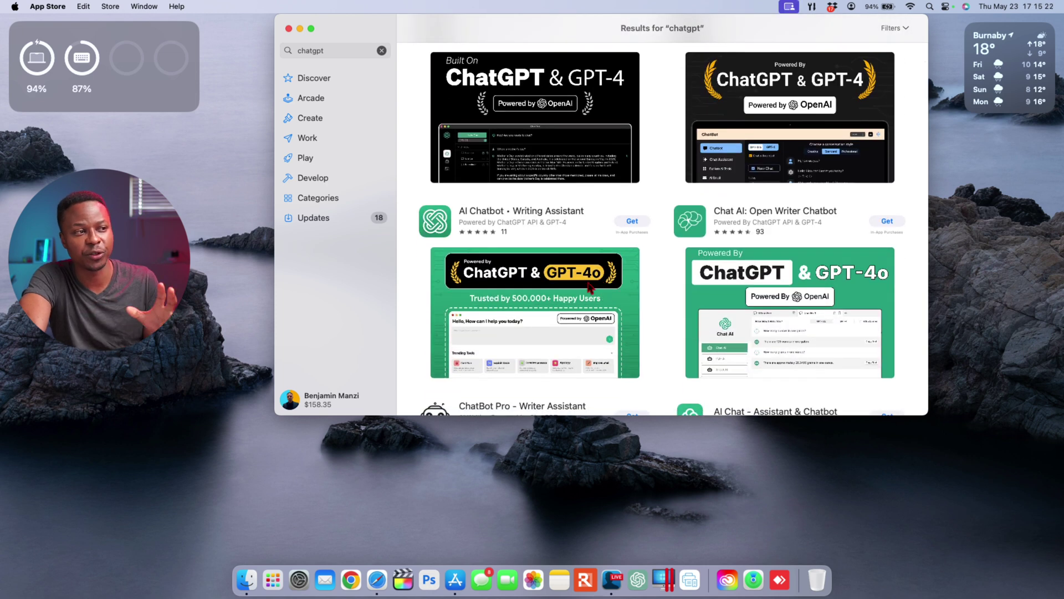
scroll(586, 282, up, 7)
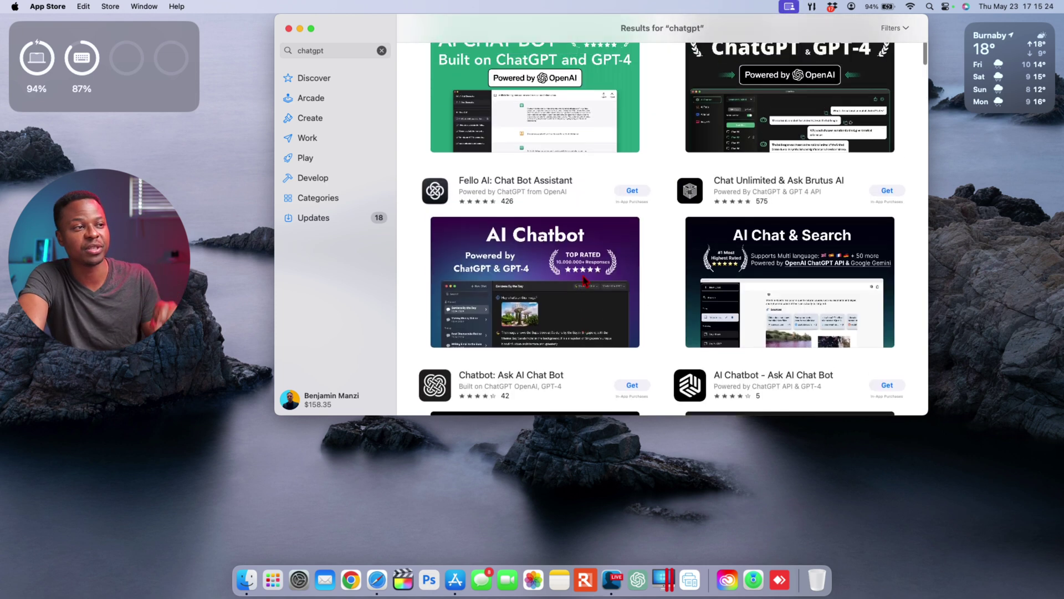
scroll(585, 281, up, 3)
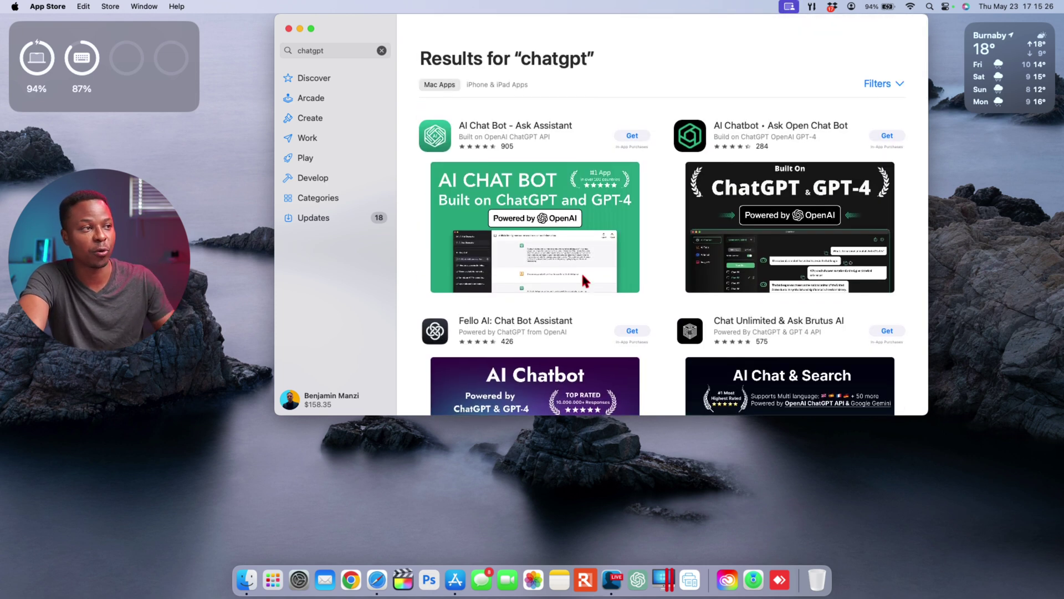
scroll(537, 179, up, 3)
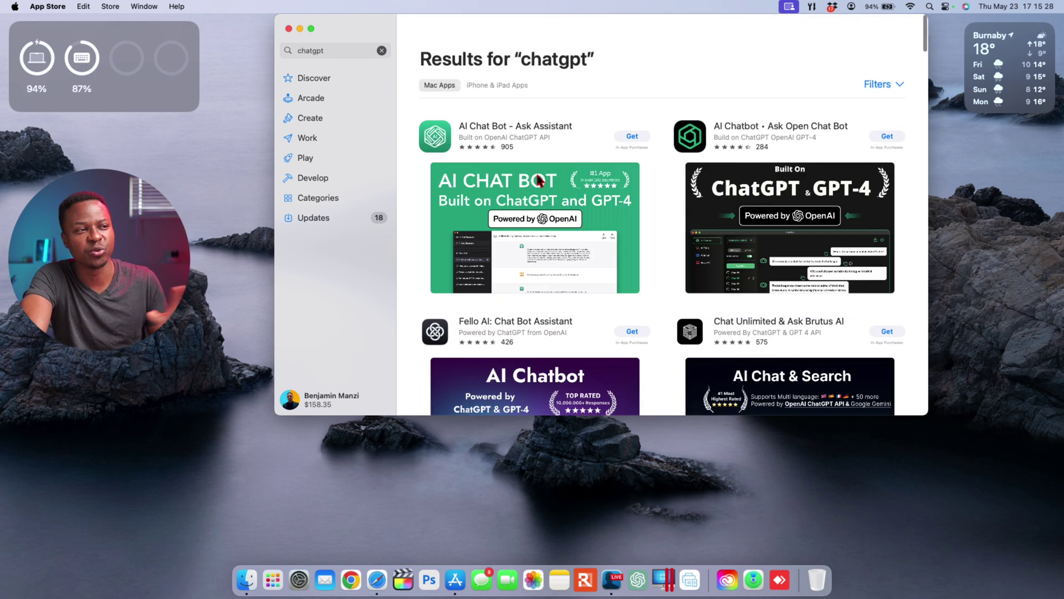
scroll(579, 236, down, 2)
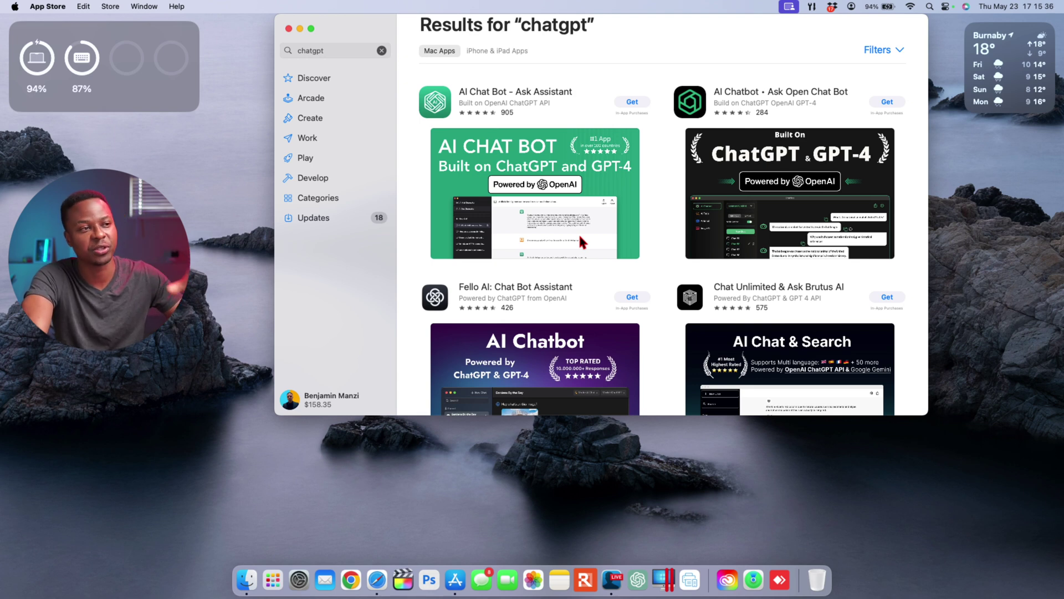
scroll(580, 243, down, 5)
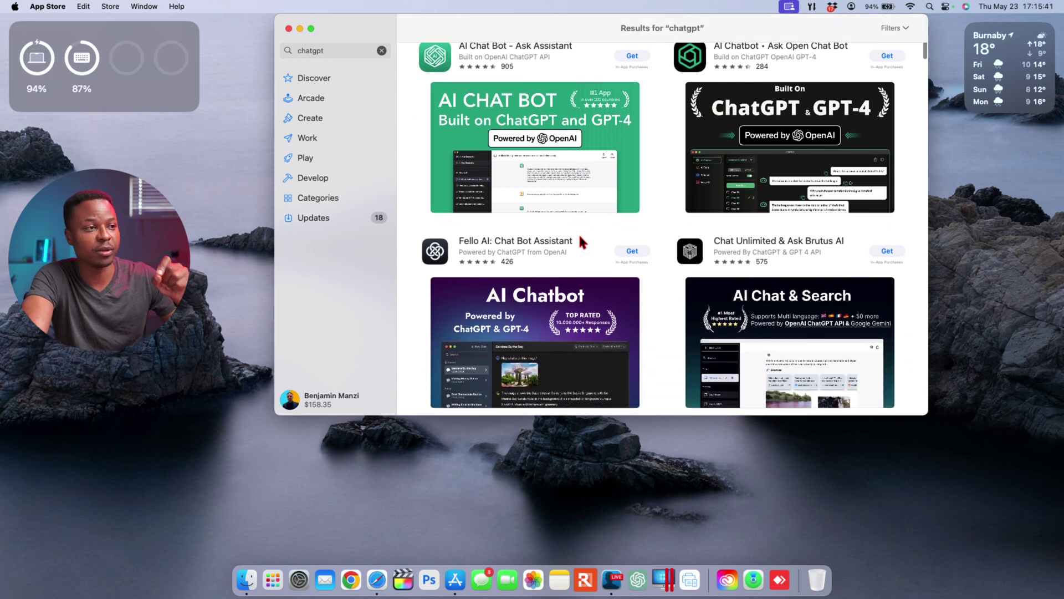
scroll(580, 241, down, 5)
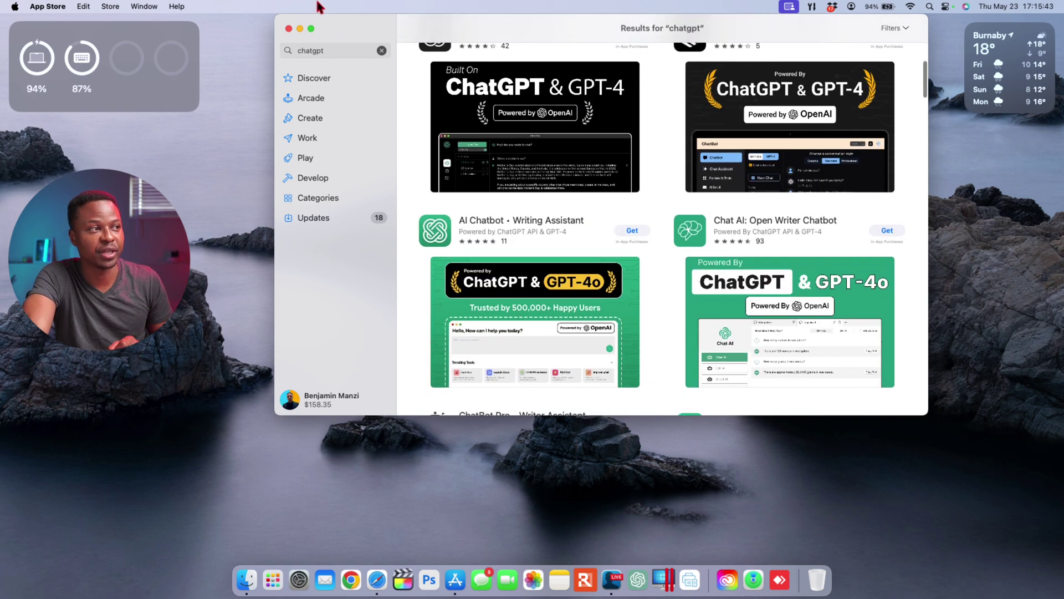
click(300, 29)
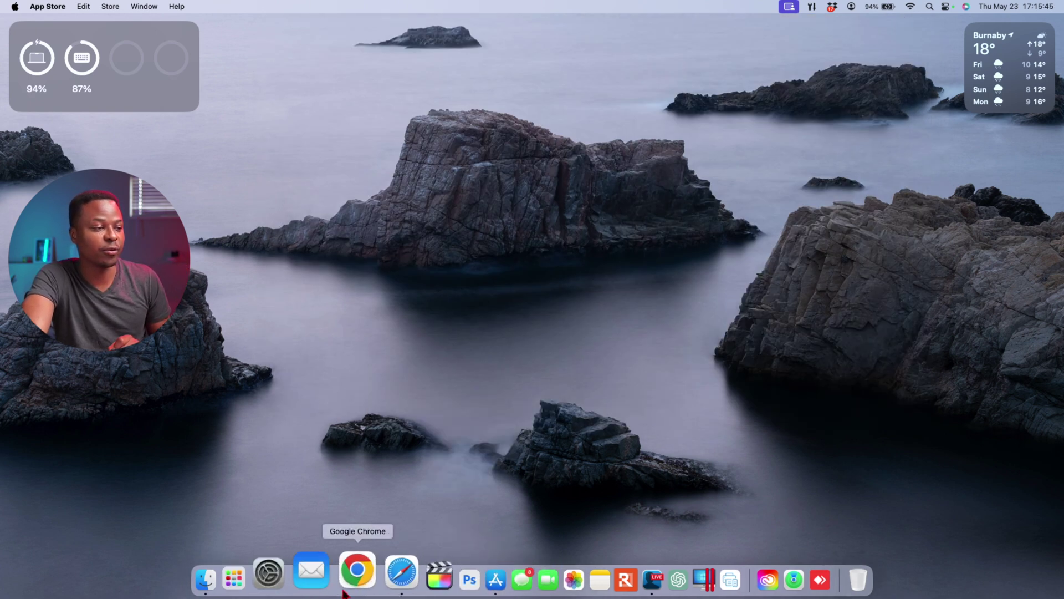
Step: Launch ChatGPT from Launchpad, approve the first-launch warning, and centre the sign-in window
click(280, 582)
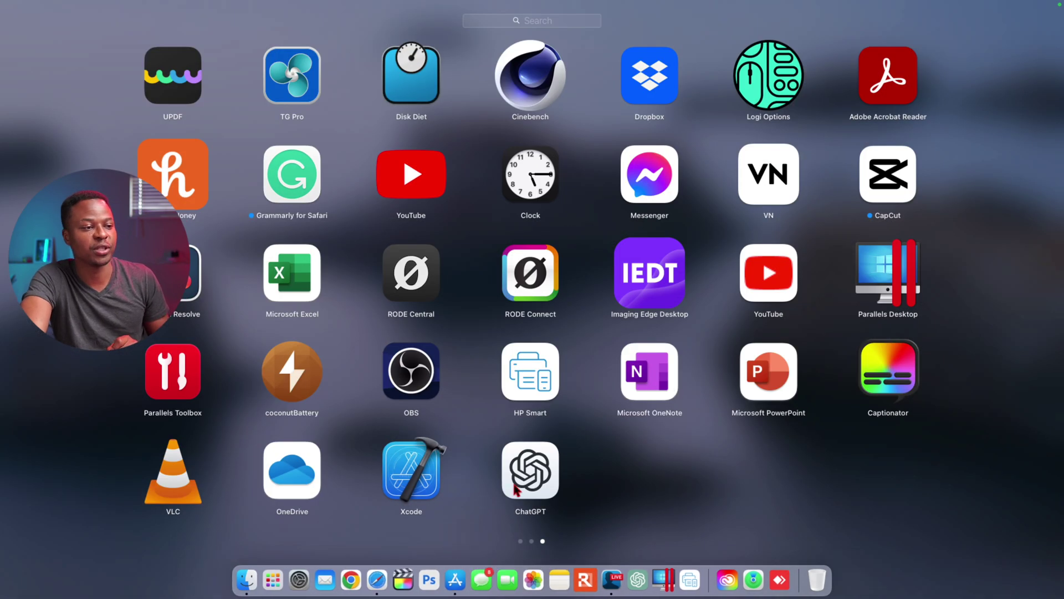
click(515, 488)
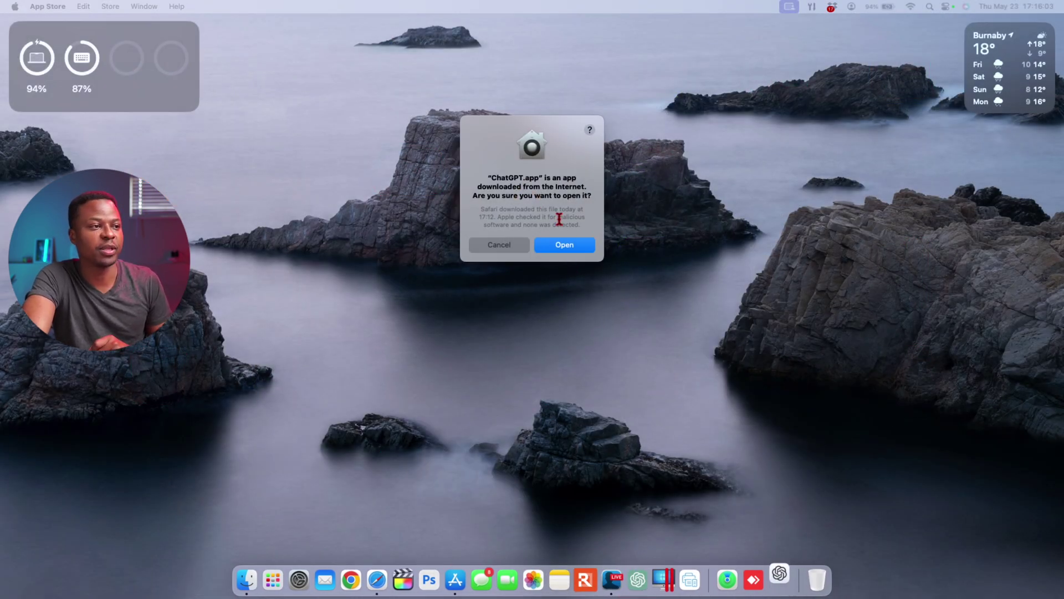
click(571, 250)
drag(751, 197, 577, 117)
Step: Log in to the existing OpenAI account with its email and password, then return to the ChatGPT app
click(523, 134)
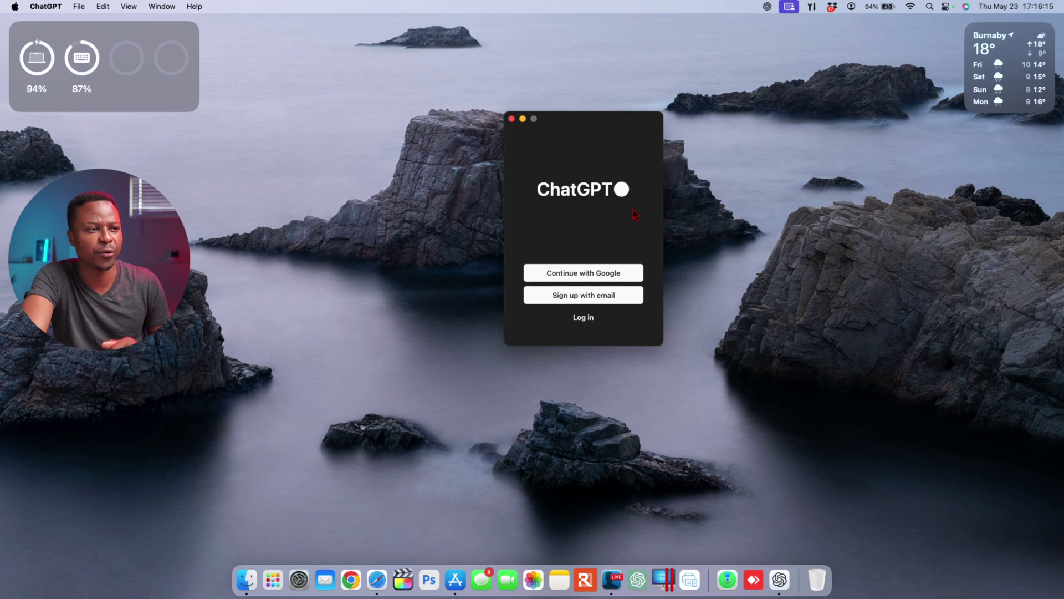
click(584, 321)
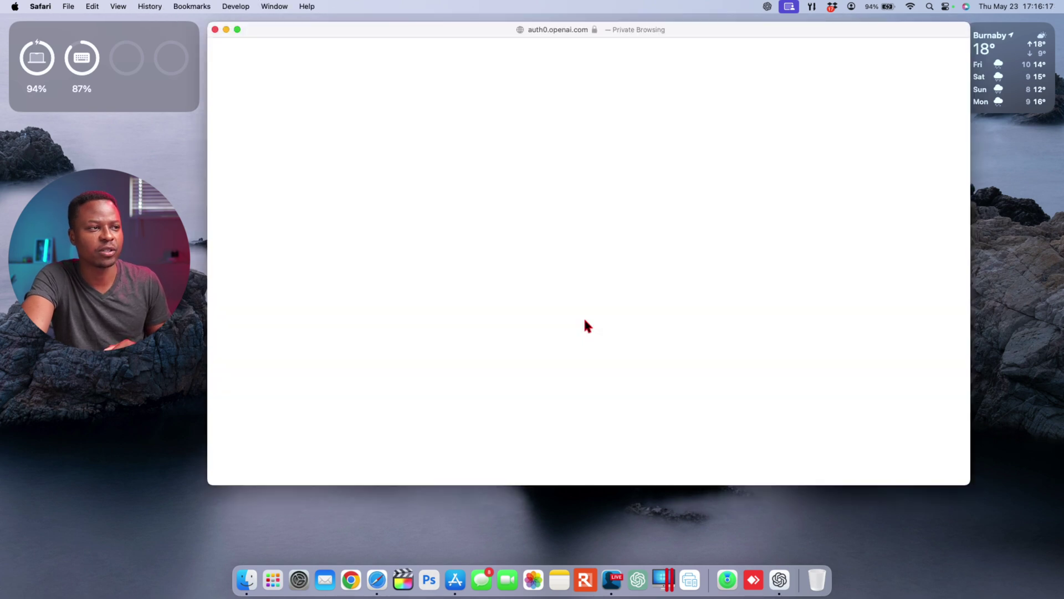
key(Return)
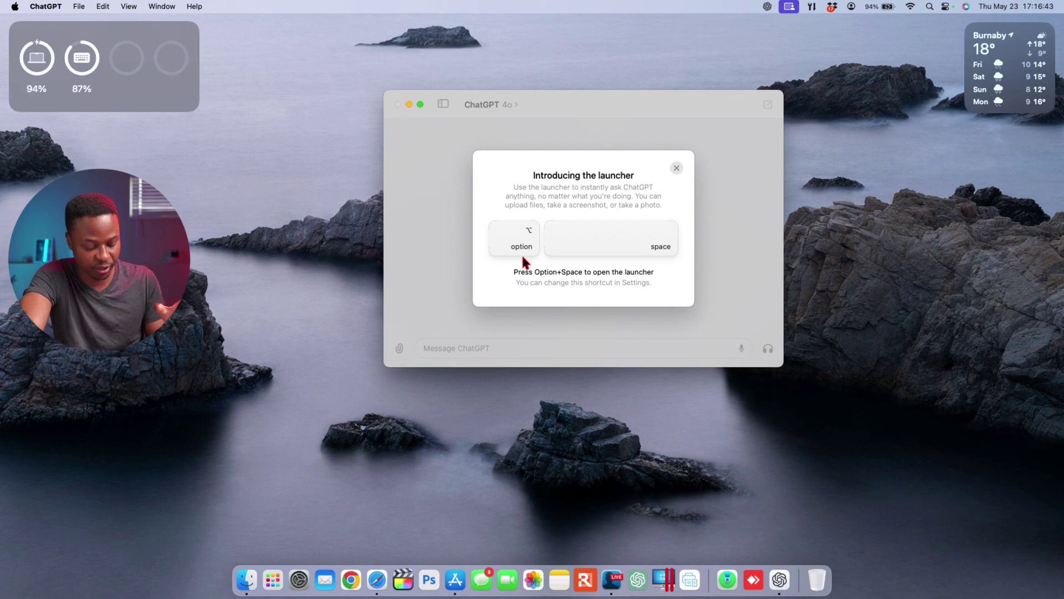
Step: Summon the Option+Space launcher and enter 'What can ChatGPT do?' without sending it
key(alt+space)
text(What can ChatGPT do?)
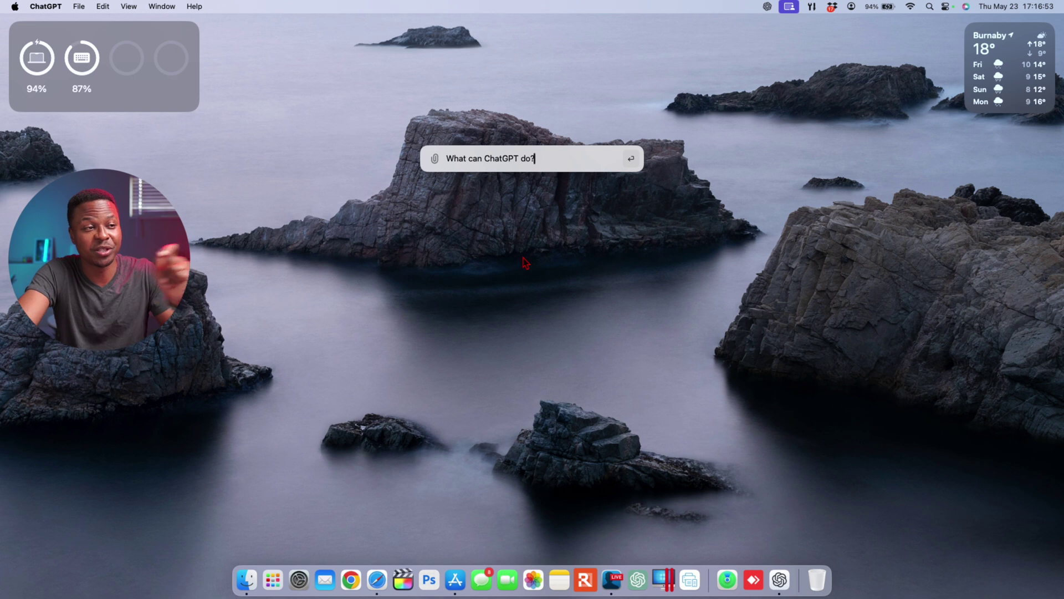
click(526, 263)
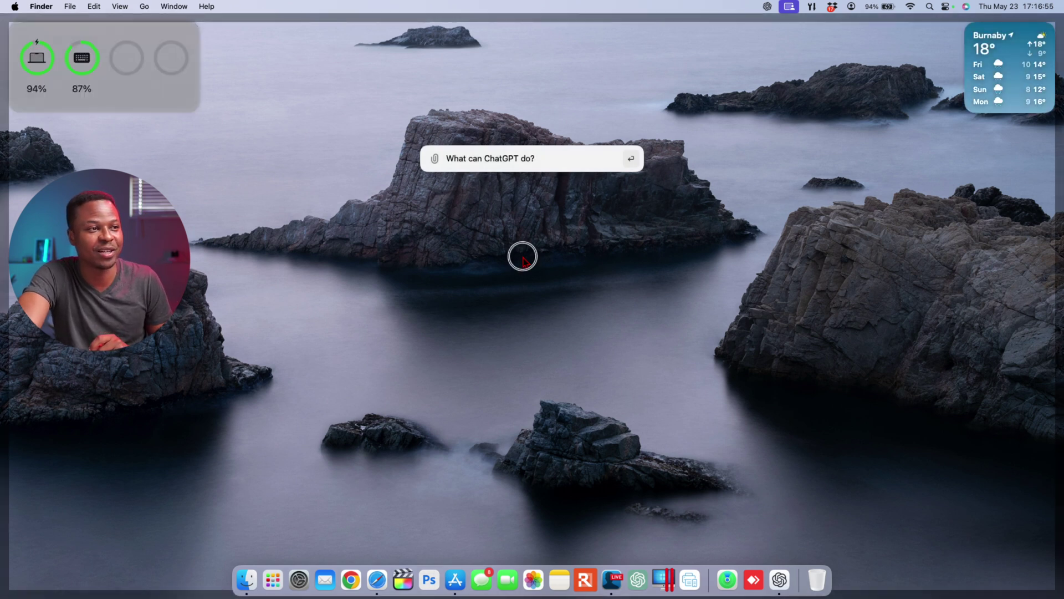
Step: Bring the chat window back from the Dock and switch its model from GPT-4o to GPT-3.5
click(779, 580)
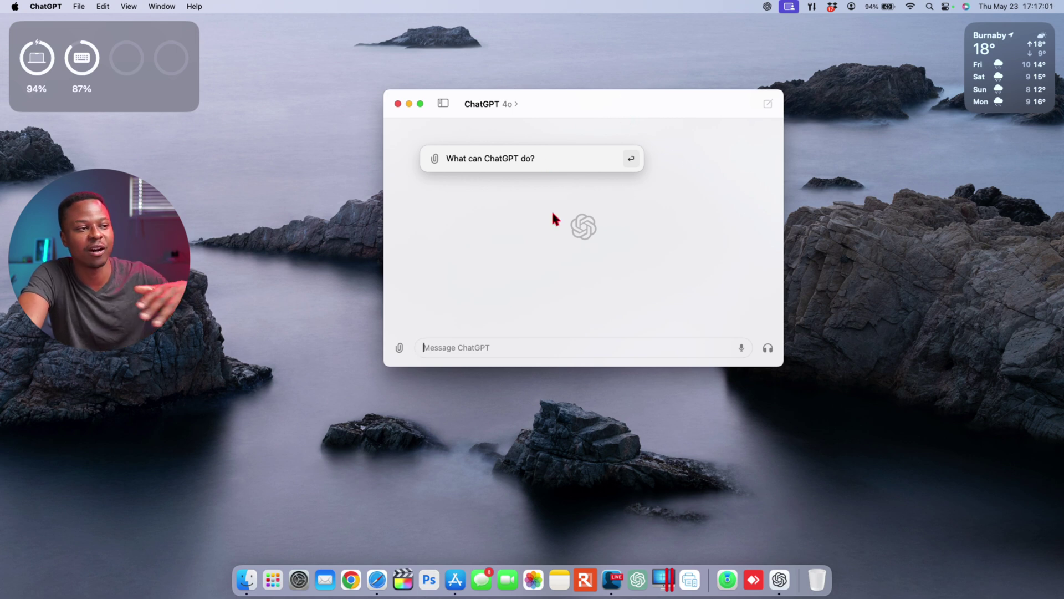
click(506, 105)
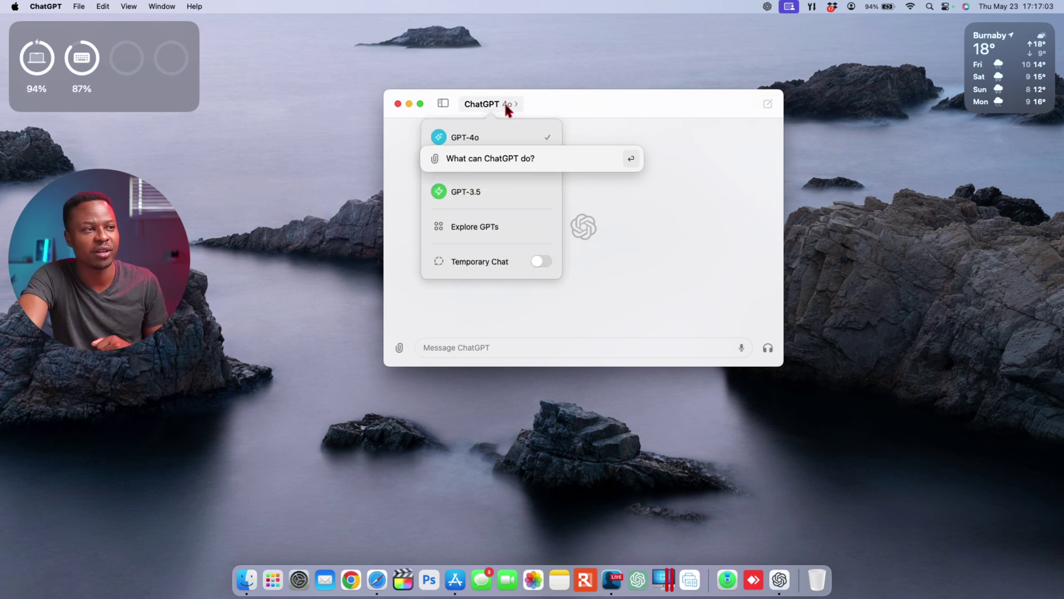
click(627, 211)
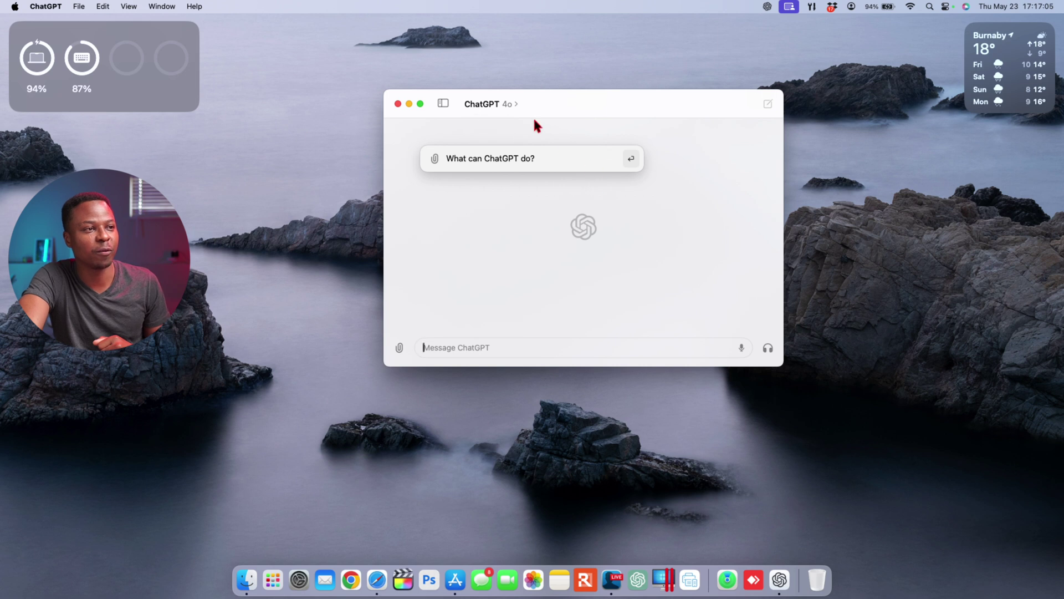
click(508, 105)
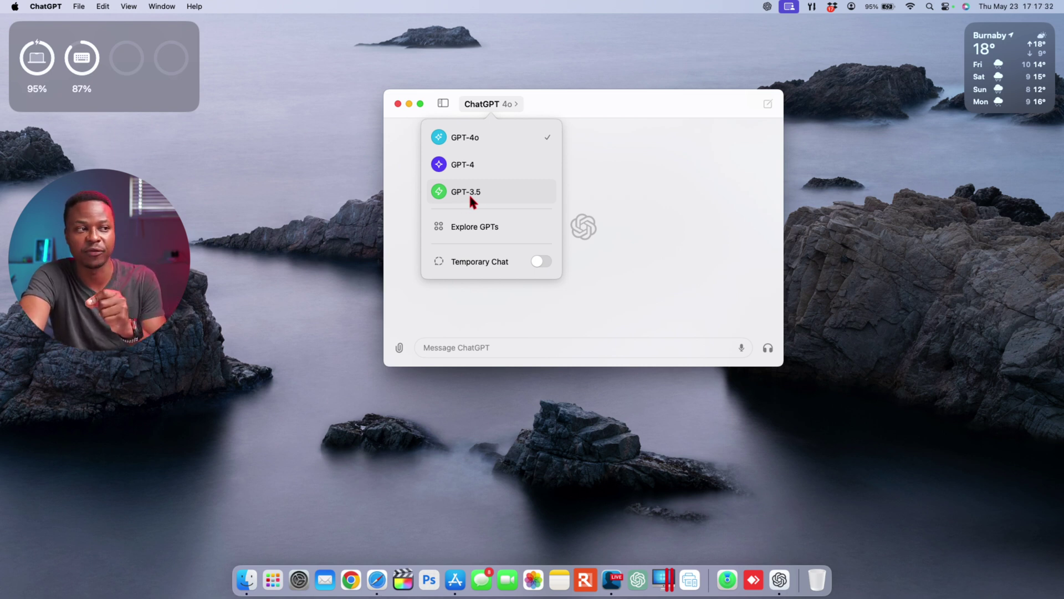
click(470, 197)
click(500, 105)
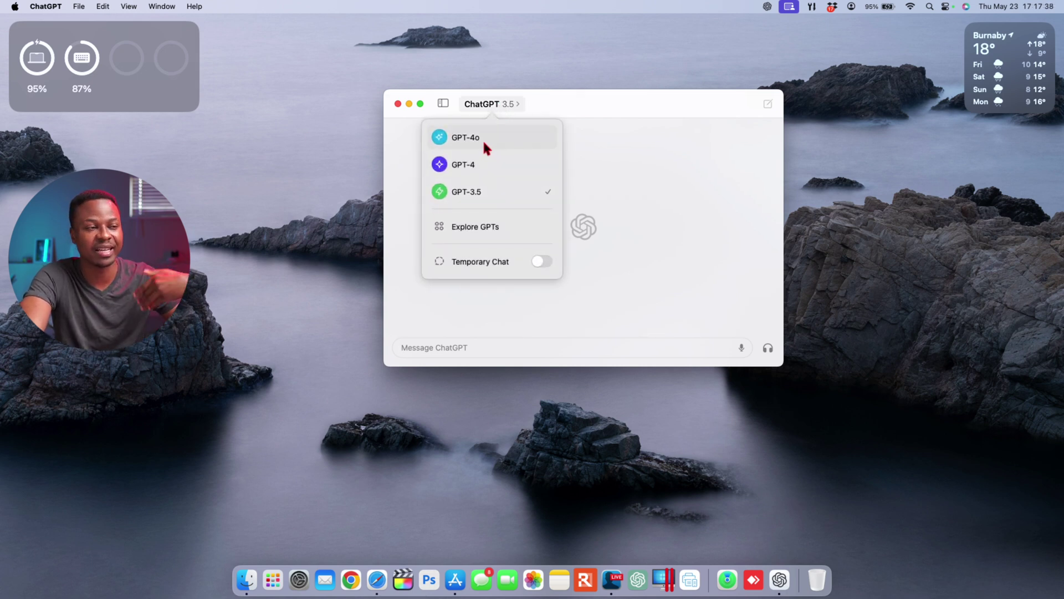
Step: Pick GPT-4o from the model list
click(463, 146)
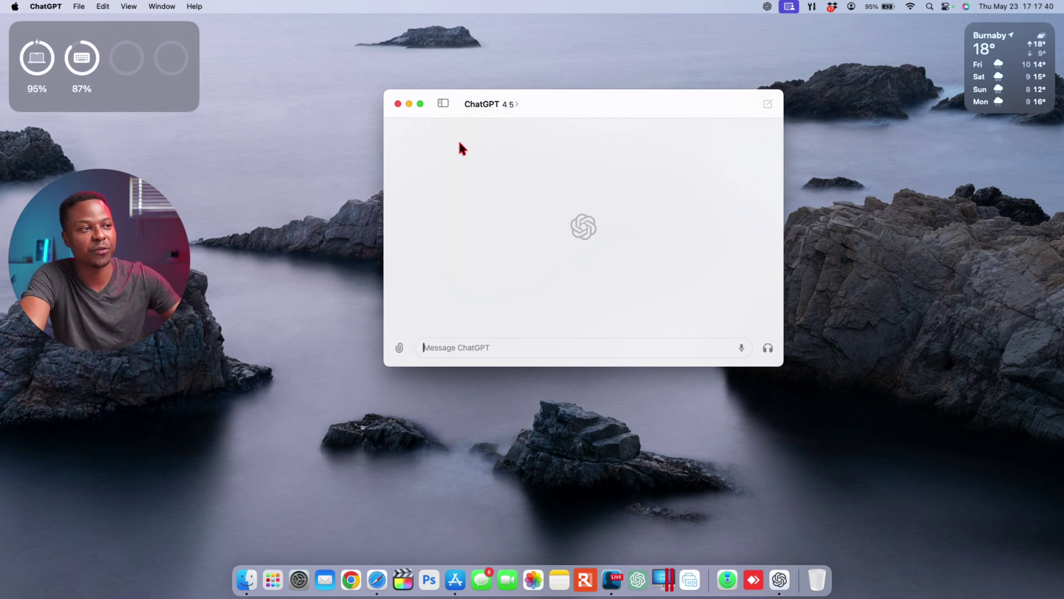